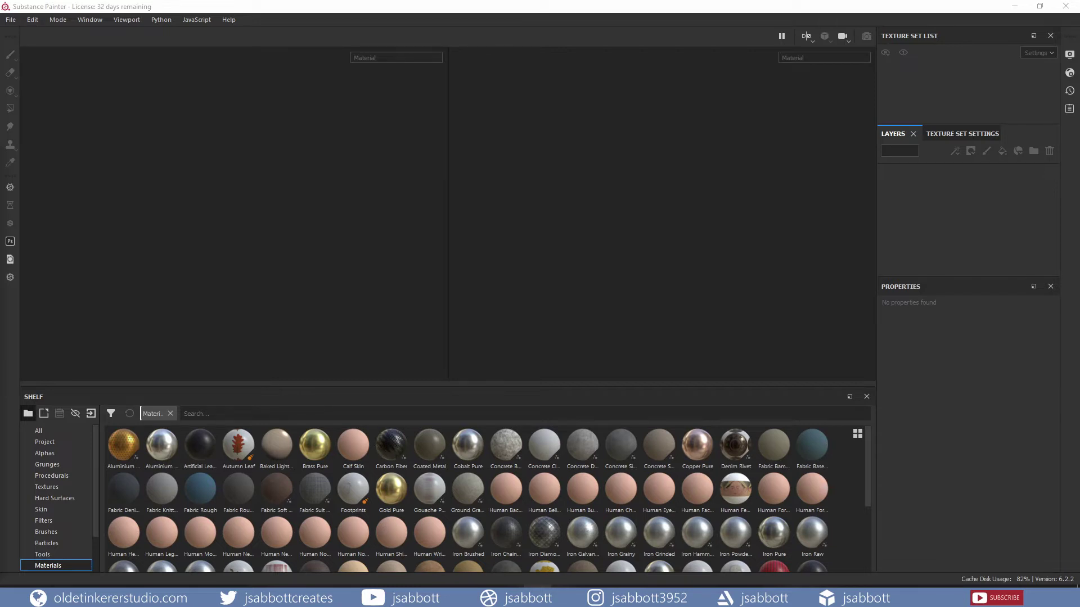
Open the bundled MeetMat sample project through File > Open Sample
{"action": "left_click", "coordinate": [246, 141]}
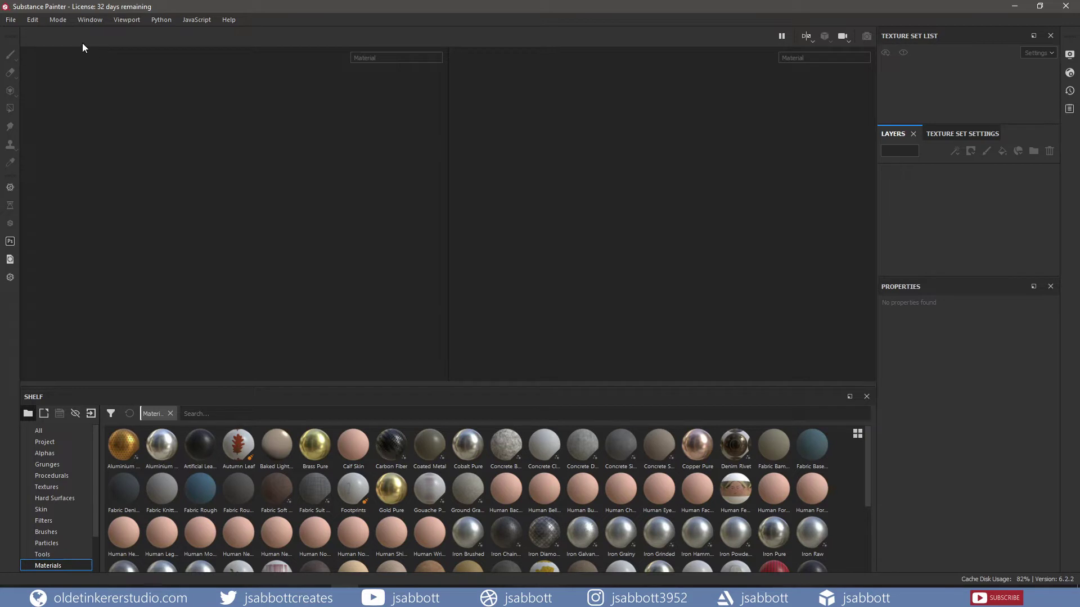
{"action": "left_click", "coordinate": [10, 19]}
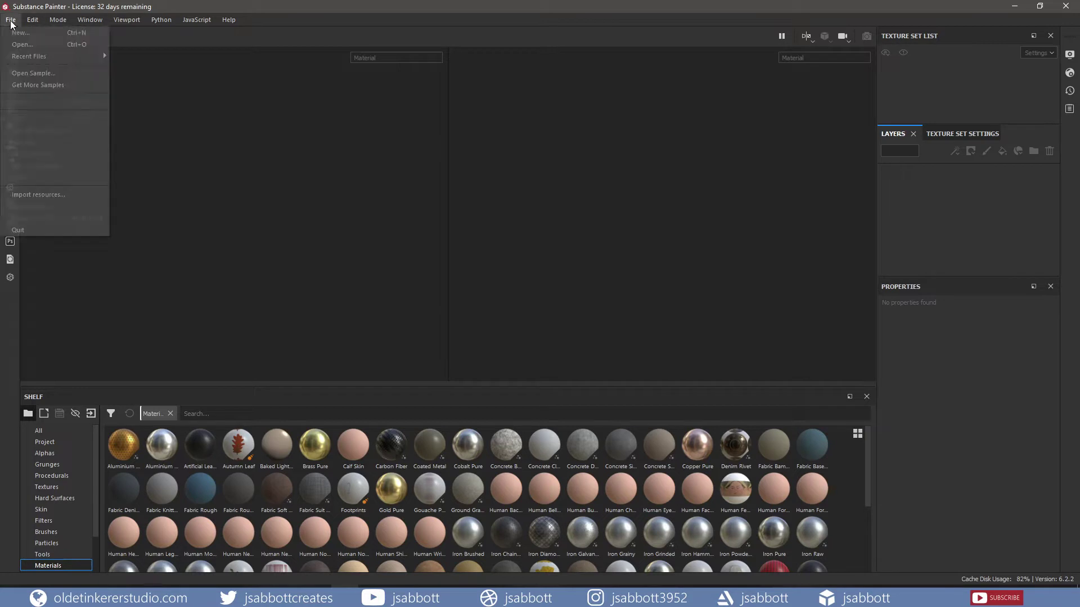
{"action": "left_click", "coordinate": [27, 72]}
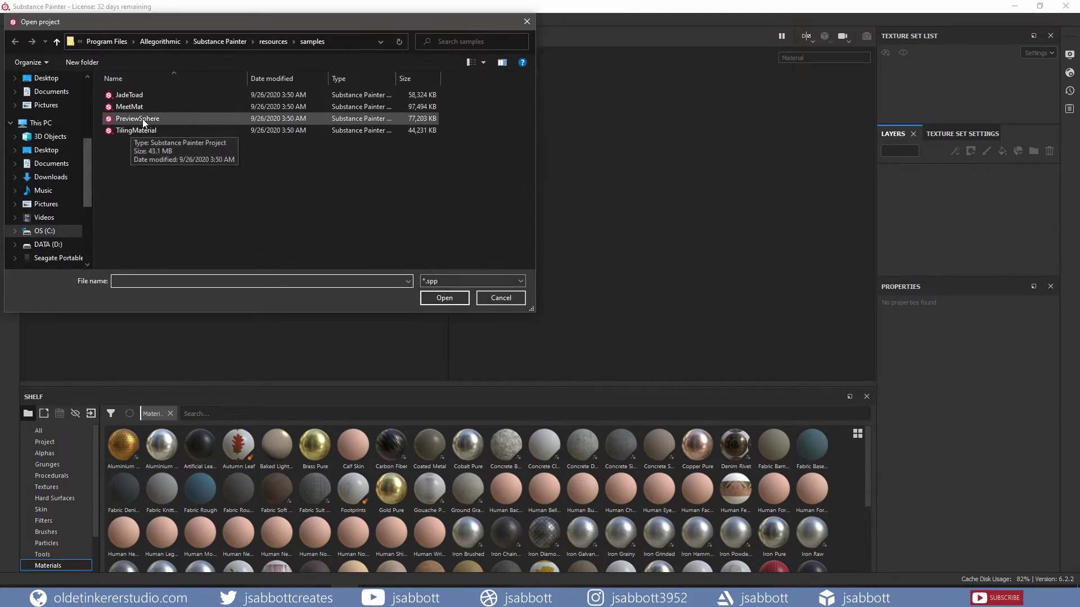
{"action": "left_click", "coordinate": [134, 107]}
{"action": "left_click", "coordinate": [444, 298]}
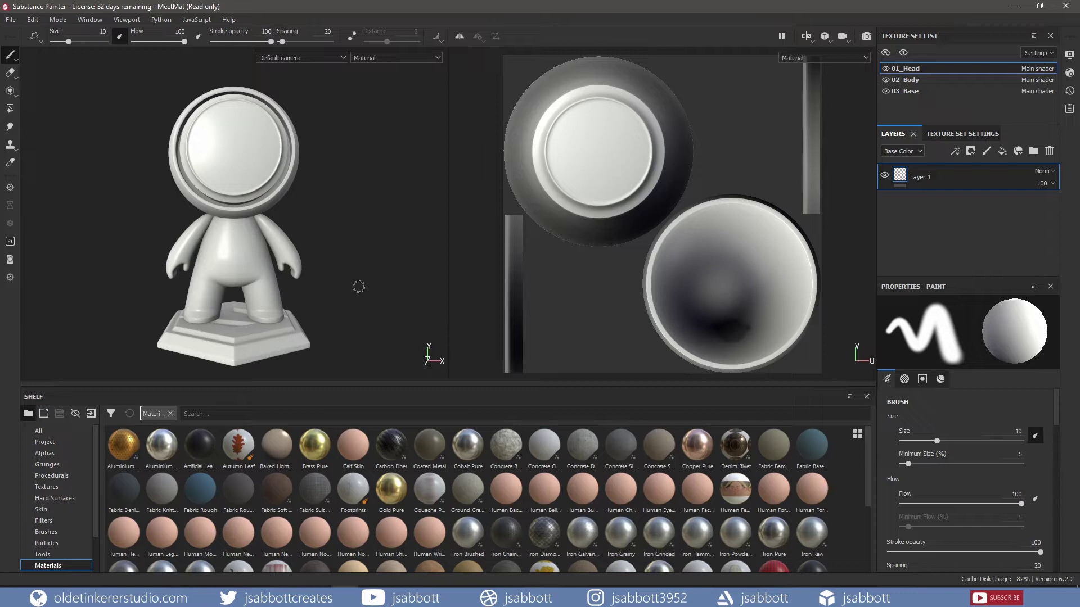
Scroll-zoom in and out on MeetMat, then orbit to its side, pan left and zoom the 3D camera
{"action": "scroll", "coordinate": [359, 286], "scroll_direction": "down", "scroll_amount": 3}
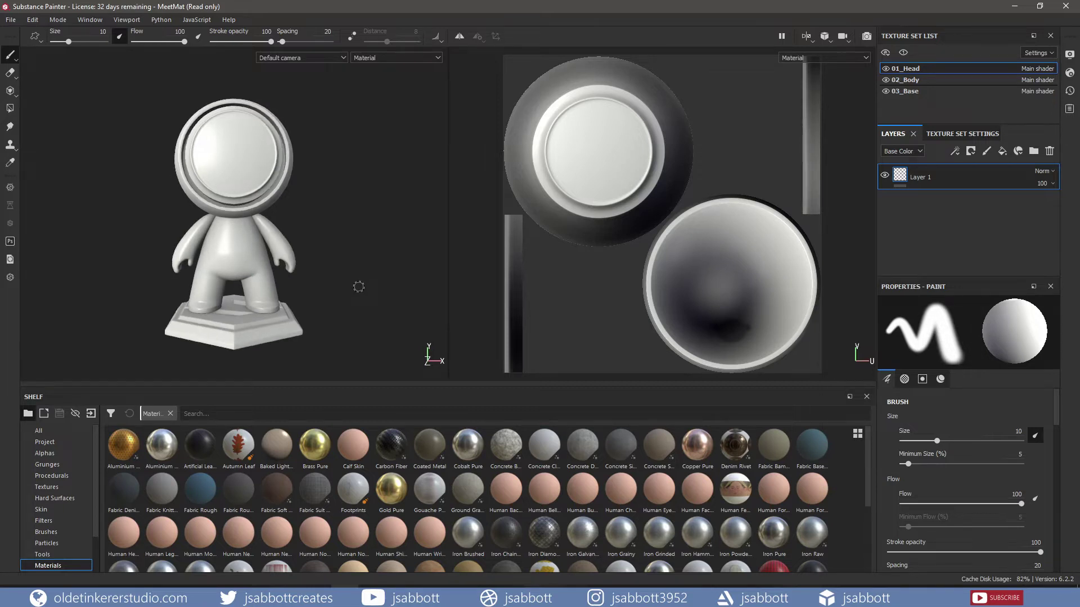
{"action": "scroll", "coordinate": [359, 287], "scroll_direction": "up", "scroll_amount": 4}
{"action": "scroll", "coordinate": [358, 287], "scroll_direction": "down", "scroll_amount": 4}
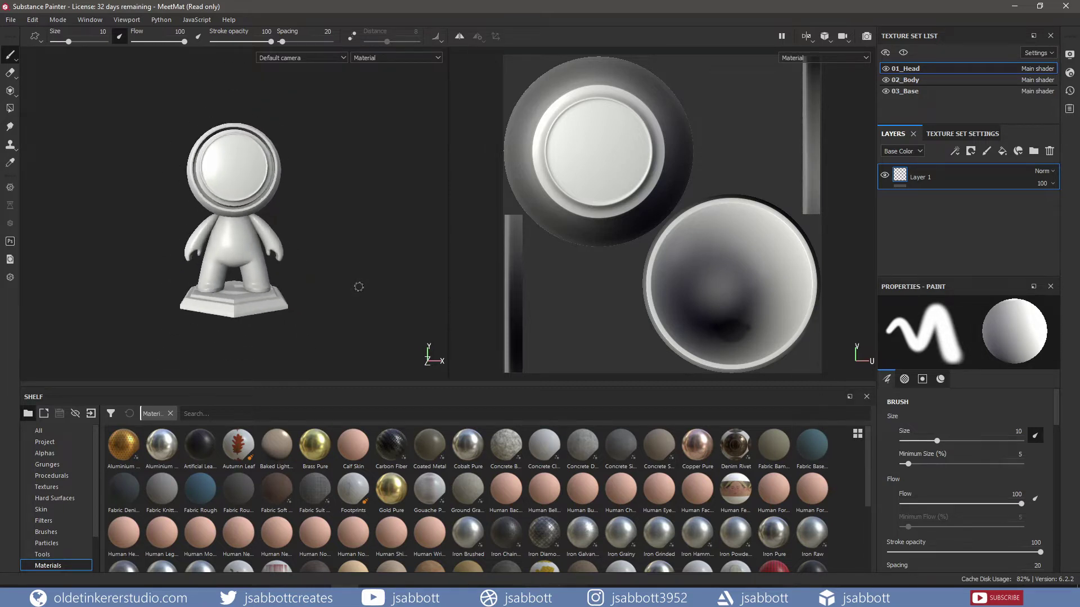
{"action": "scroll", "coordinate": [359, 287], "scroll_direction": "up", "scroll_amount": 3}
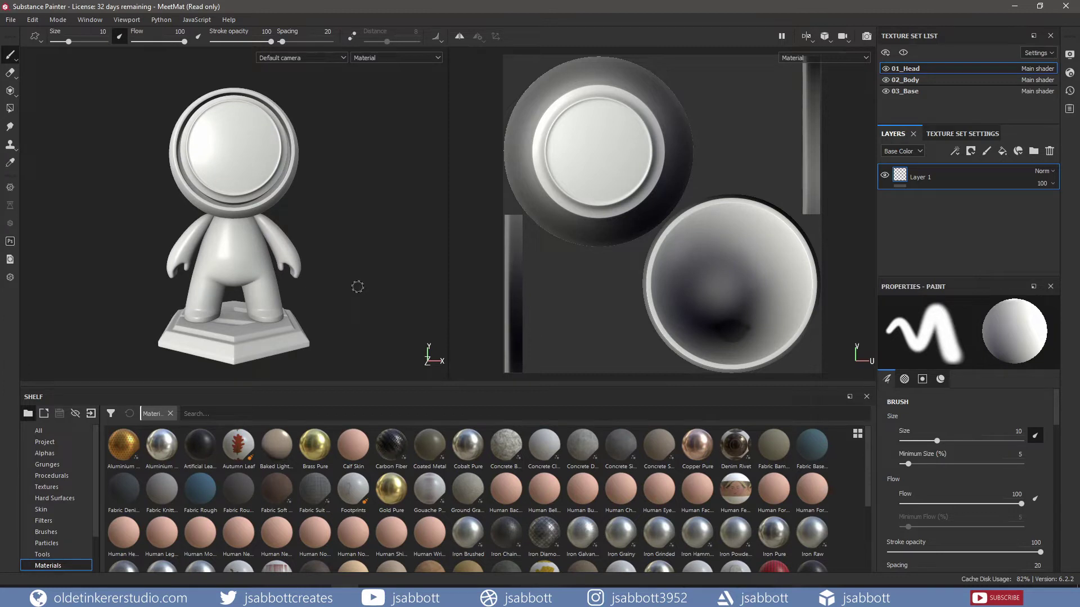
{"action": "scroll", "coordinate": [358, 286], "scroll_direction": "down", "scroll_amount": 3}
{"action": "scroll", "coordinate": [357, 287], "scroll_direction": "up", "scroll_amount": 4}
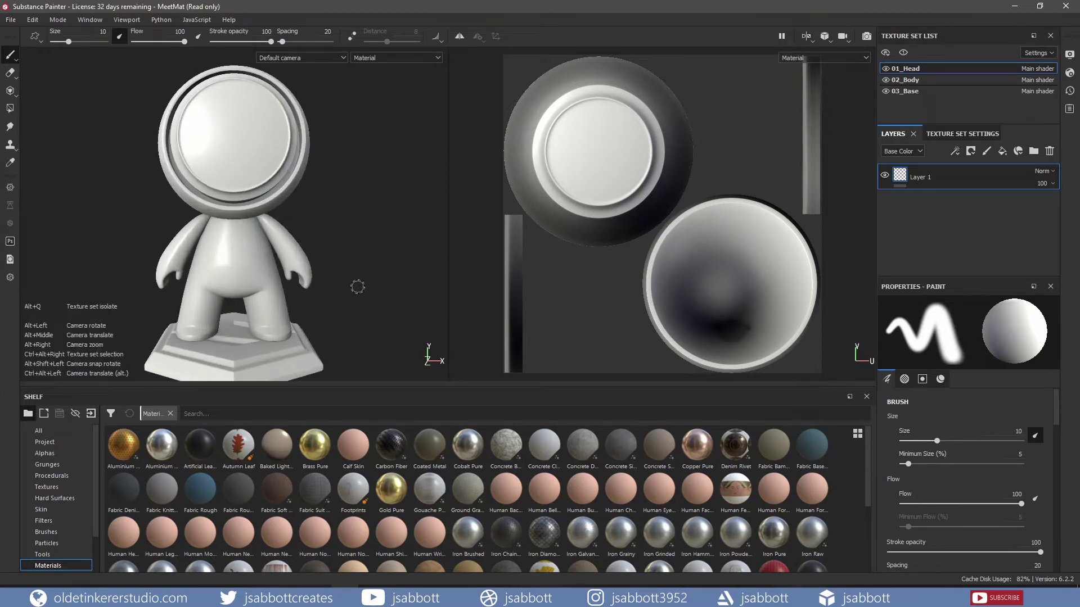
{"action": "scroll", "coordinate": [358, 287], "scroll_direction": "down", "scroll_amount": 3}
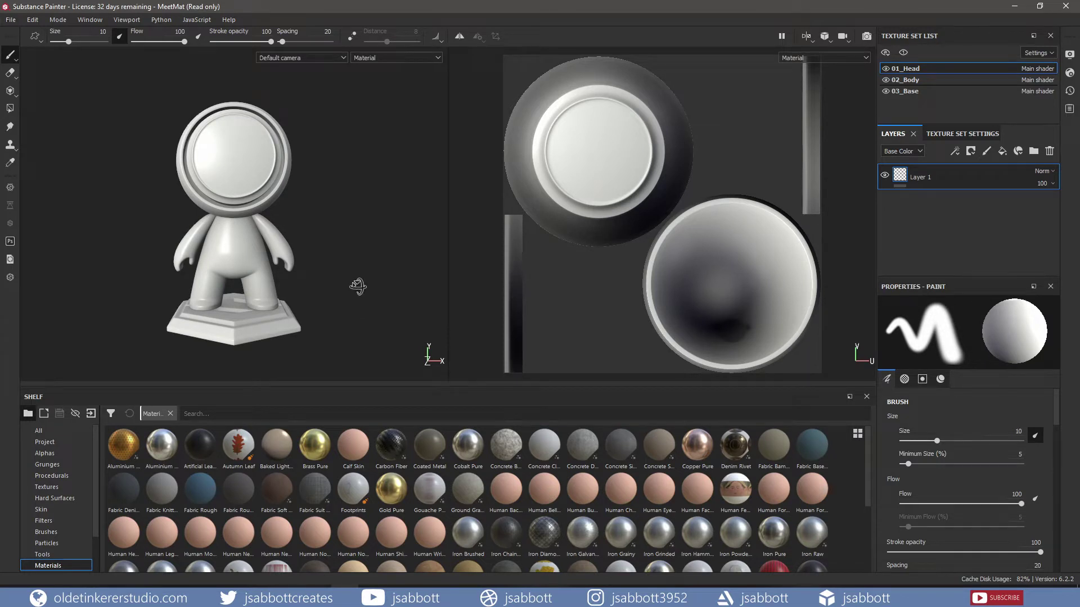
{"action": "mouse_move", "coordinate": [357, 285]}
{"action": "left_mouse_down", "text": "alt"}
{"action": "mouse_move", "coordinate": [207, 279]}
{"action": "mouse_move", "coordinate": [349, 289]}
{"action": "mouse_move", "coordinate": [422, 260]}
{"action": "mouse_move", "coordinate": [381, 285]}
{"action": "mouse_move", "coordinate": [349, 282]}
{"action": "left_mouse_up", "text": "alt"}
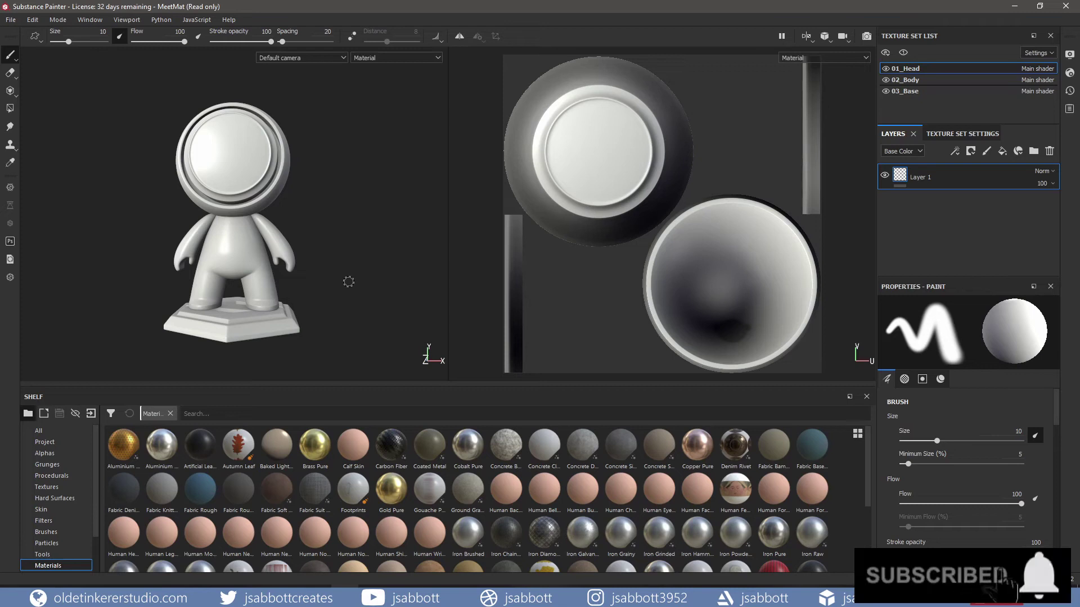
{"action": "mouse_move", "coordinate": [349, 282]}
{"action": "middle_mouse_down", "text": "alt"}
{"action": "mouse_move", "coordinate": [319, 284]}
{"action": "mouse_move", "coordinate": [376, 285]}
{"action": "mouse_move", "coordinate": [349, 285]}
{"action": "middle_mouse_up", "text": "alt"}
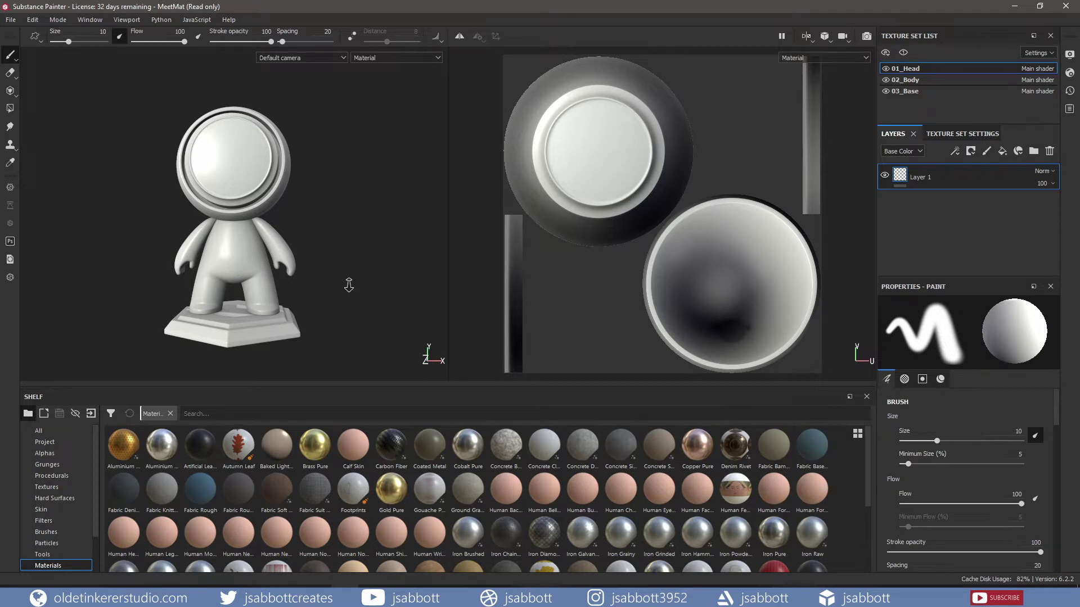
{"action": "mouse_move", "coordinate": [349, 286]}
{"action": "right_mouse_down", "text": "alt"}
{"action": "mouse_move", "coordinate": [355, 112]}
{"action": "mouse_move", "coordinate": [330, 288]}
{"action": "mouse_move", "coordinate": [349, 124]}
{"action": "mouse_move", "coordinate": [339, 241]}
{"action": "mouse_move", "coordinate": [361, 242]}
{"action": "mouse_move", "coordinate": [318, 244]}
{"action": "mouse_move", "coordinate": [360, 248]}
{"action": "mouse_move", "coordinate": [248, 248]}
{"action": "mouse_move", "coordinate": [354, 253]}
{"action": "right_mouse_up", "text": "alt"}
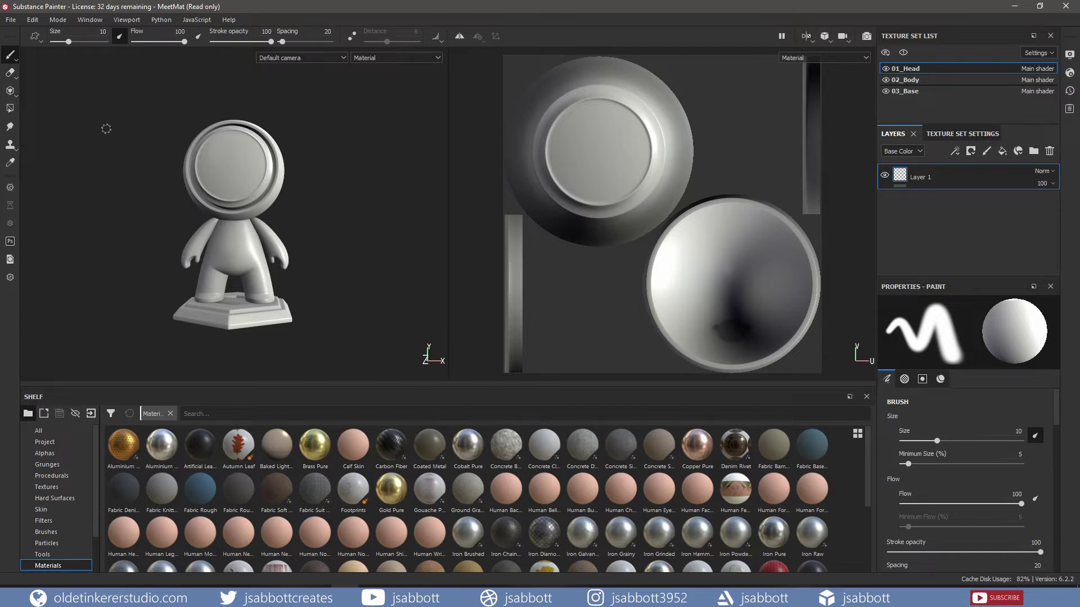
{"action": "left_click", "coordinate": [11, 20]}
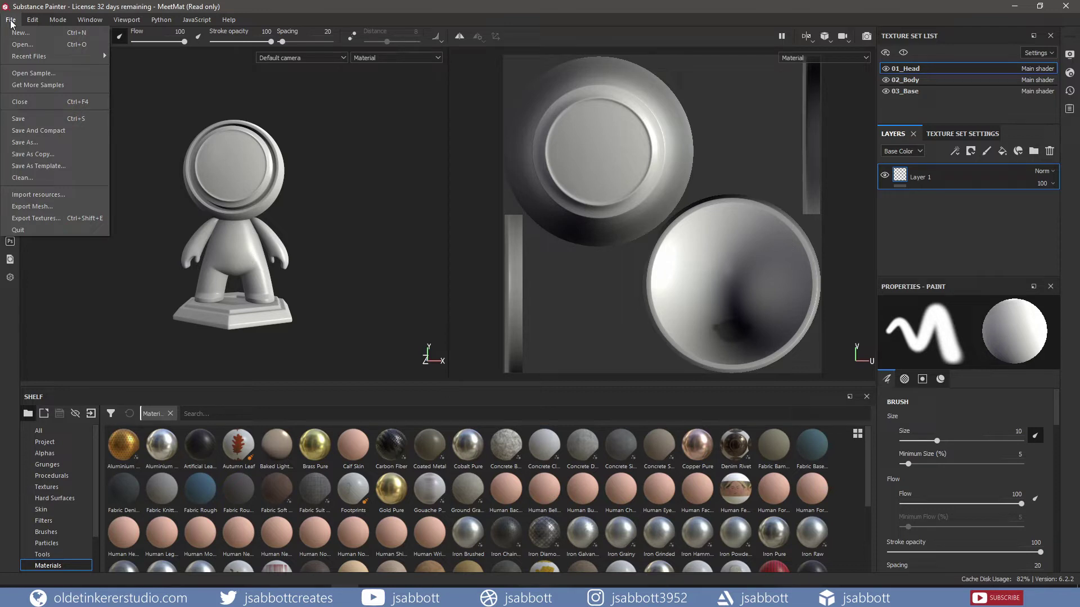
{"action": "mouse_move", "coordinate": [31, 21]}
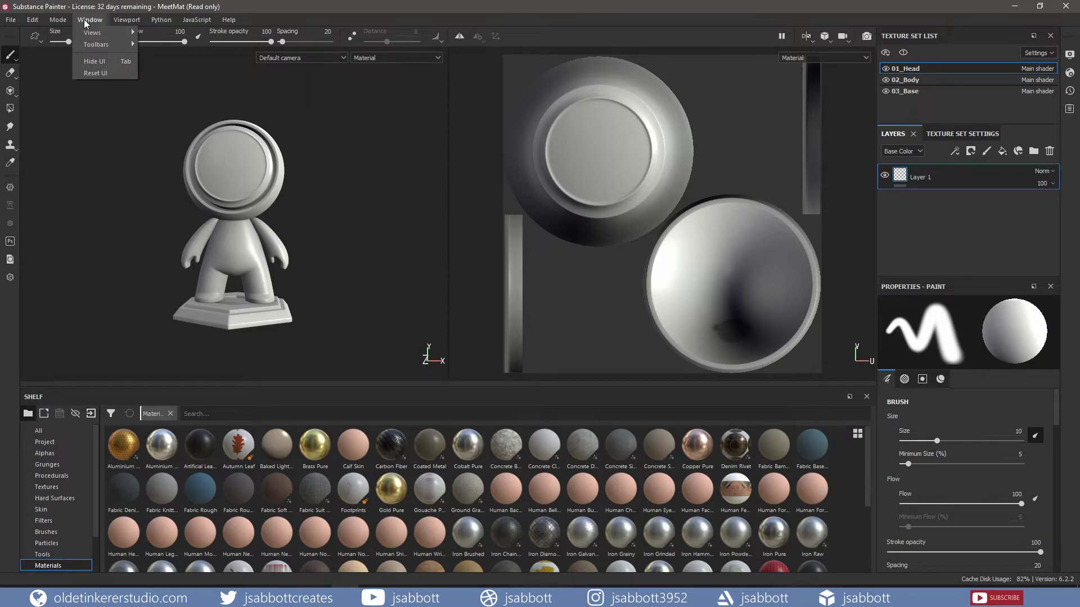
{"action": "mouse_move", "coordinate": [125, 26]}
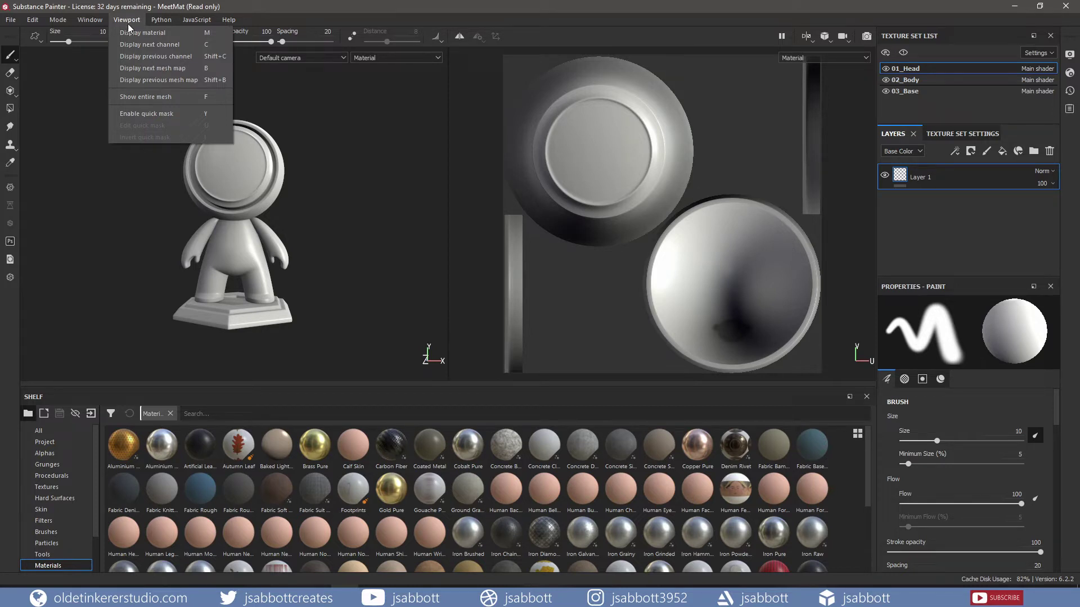
{"action": "mouse_move", "coordinate": [159, 24]}
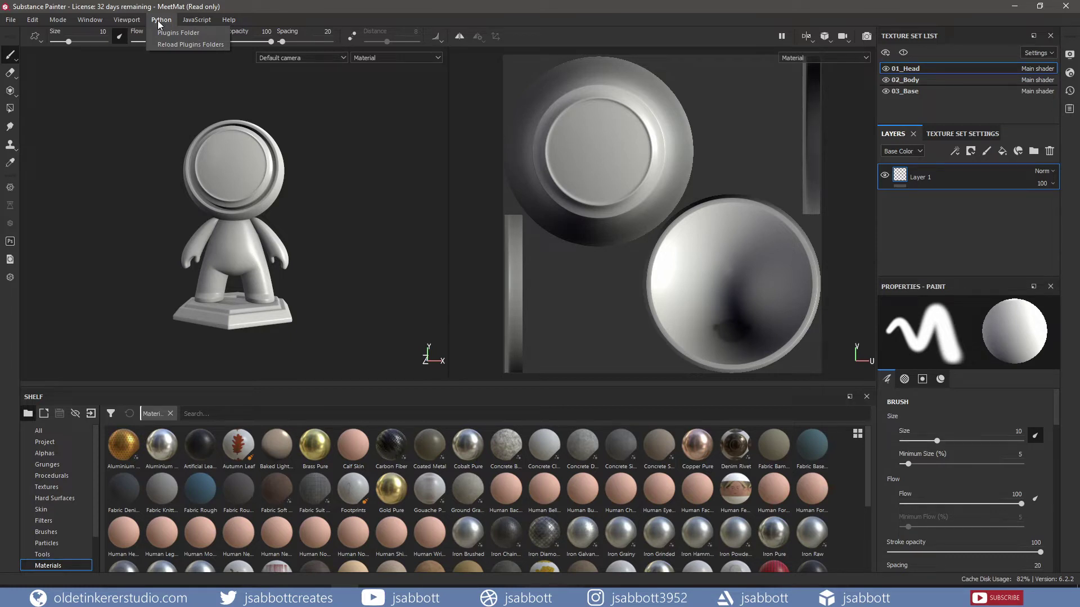
{"action": "mouse_move", "coordinate": [193, 24]}
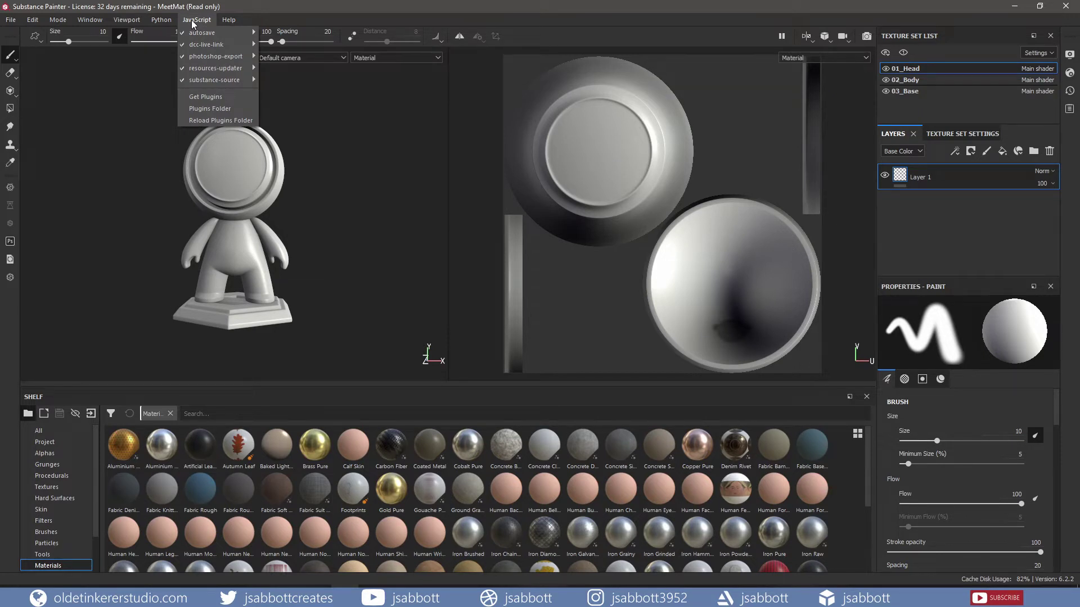
{"action": "mouse_move", "coordinate": [227, 22]}
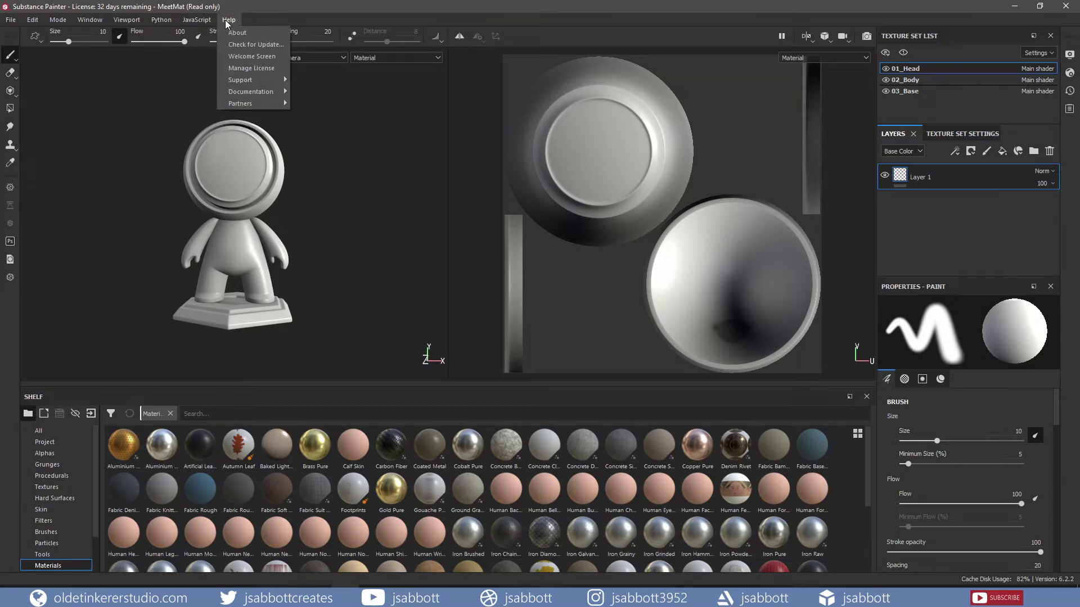
{"action": "left_click", "coordinate": [225, 19]}
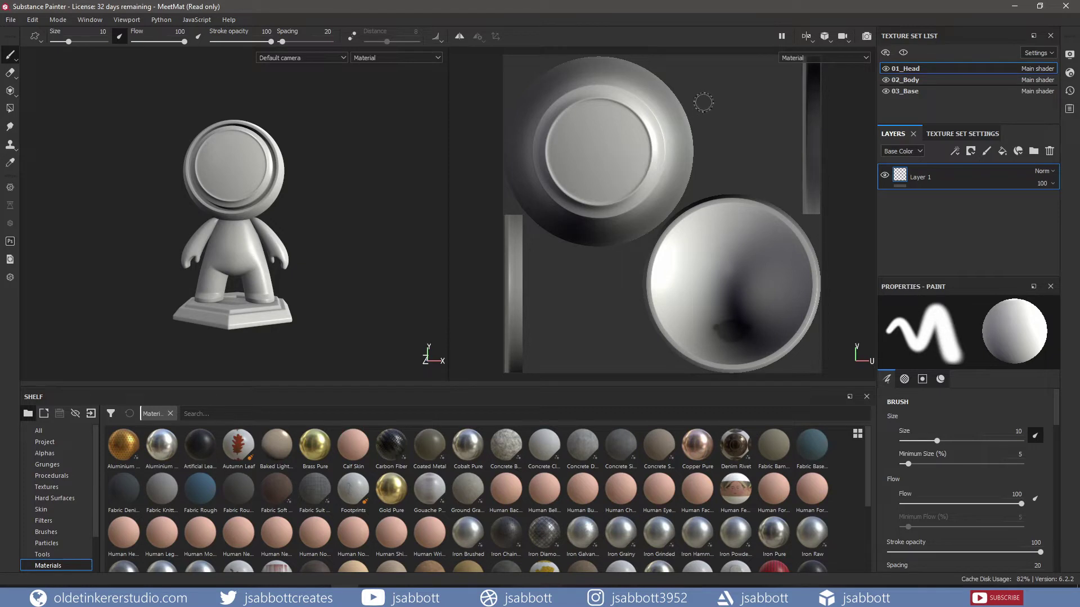
Switch the viewport to 3D only, then 2D only, then back to the split 3D/2D layout
{"action": "left_click", "coordinate": [807, 36]}
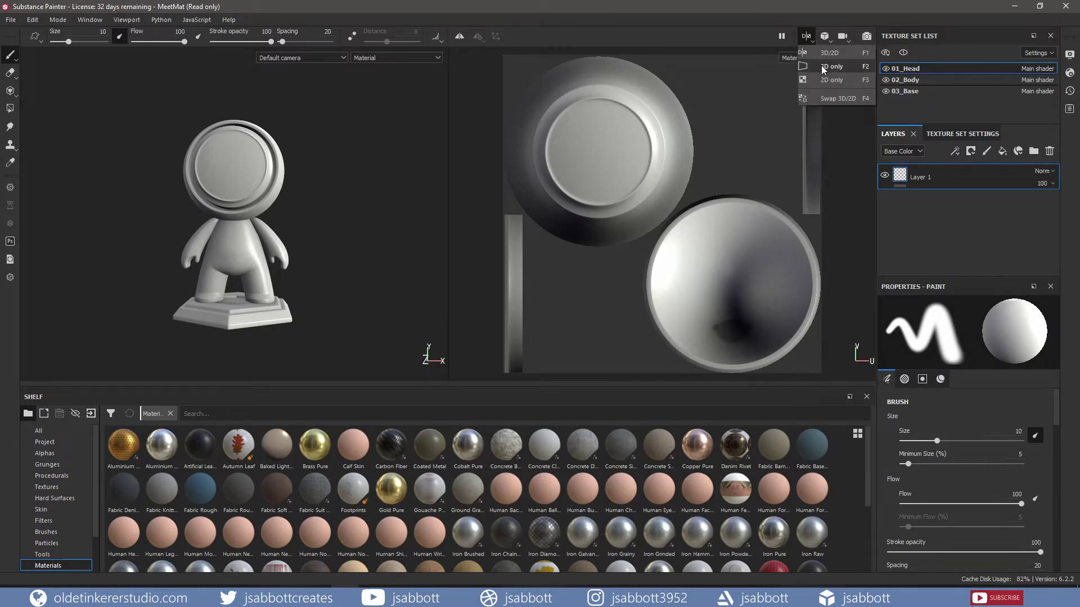
{"action": "left_click", "coordinate": [821, 66]}
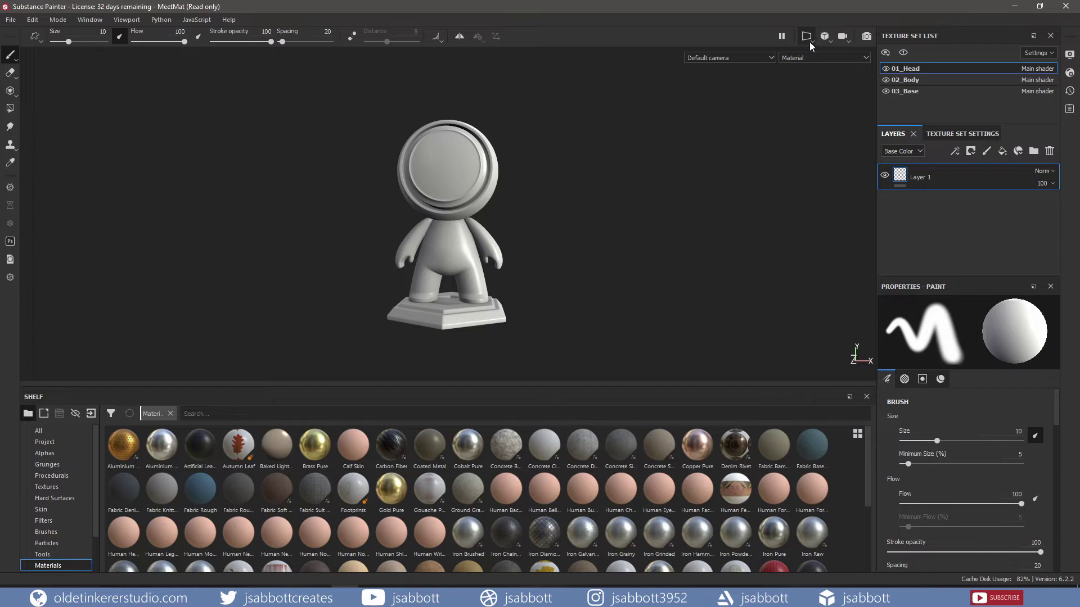
{"action": "left_click", "coordinate": [810, 44]}
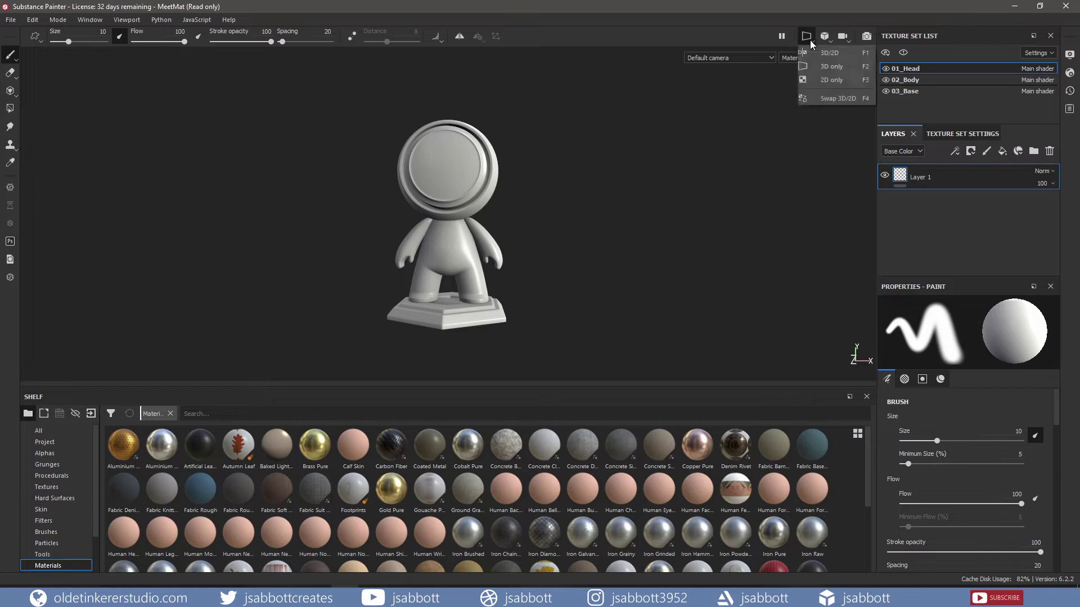
{"action": "left_click", "coordinate": [825, 79]}
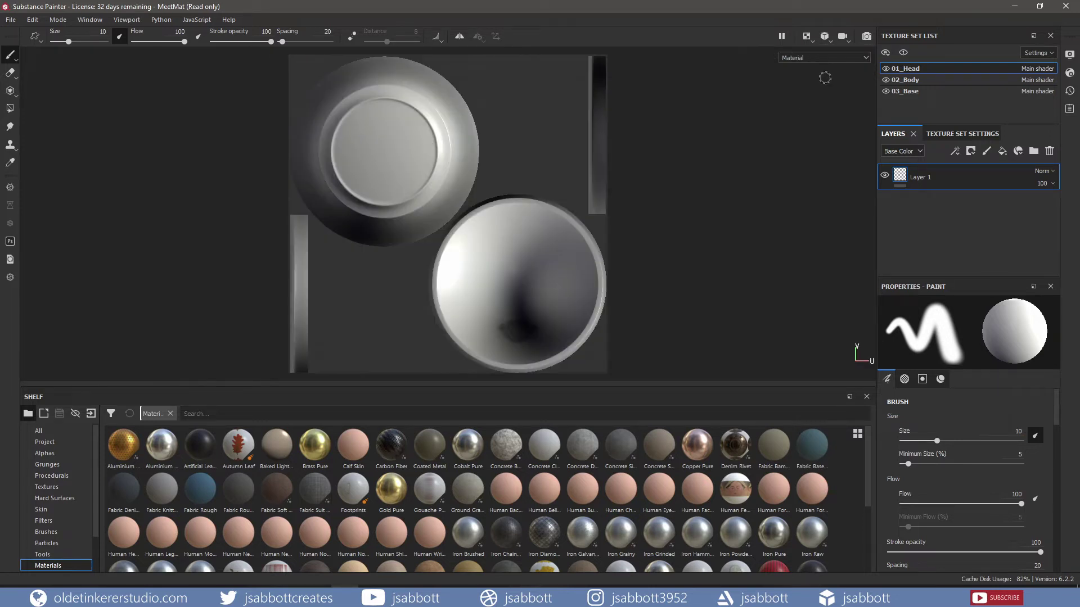
{"action": "left_click", "coordinate": [815, 39]}
{"action": "left_click", "coordinate": [824, 51]}
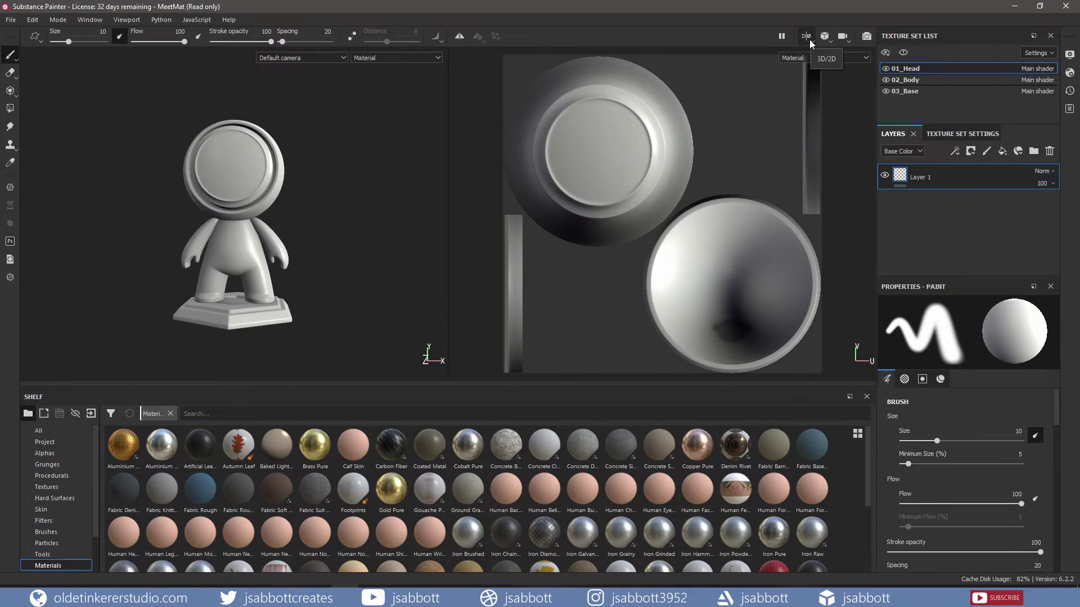
Toggle the Swap 3D/2D layout and bring up the perspective/orthographic projection choices
{"action": "left_click", "coordinate": [809, 39]}
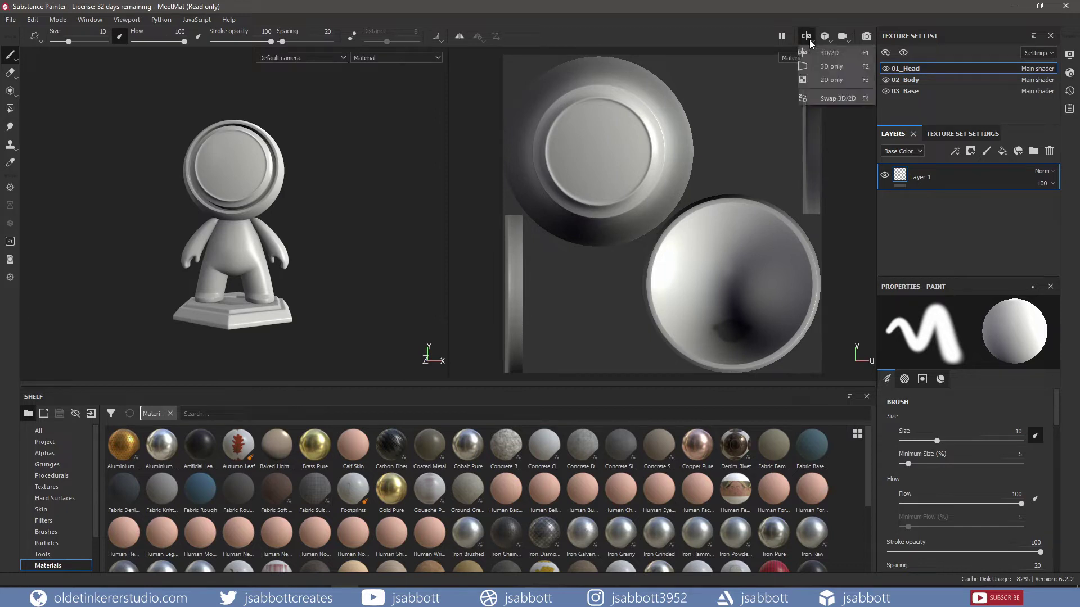
{"action": "left_click", "coordinate": [835, 99]}
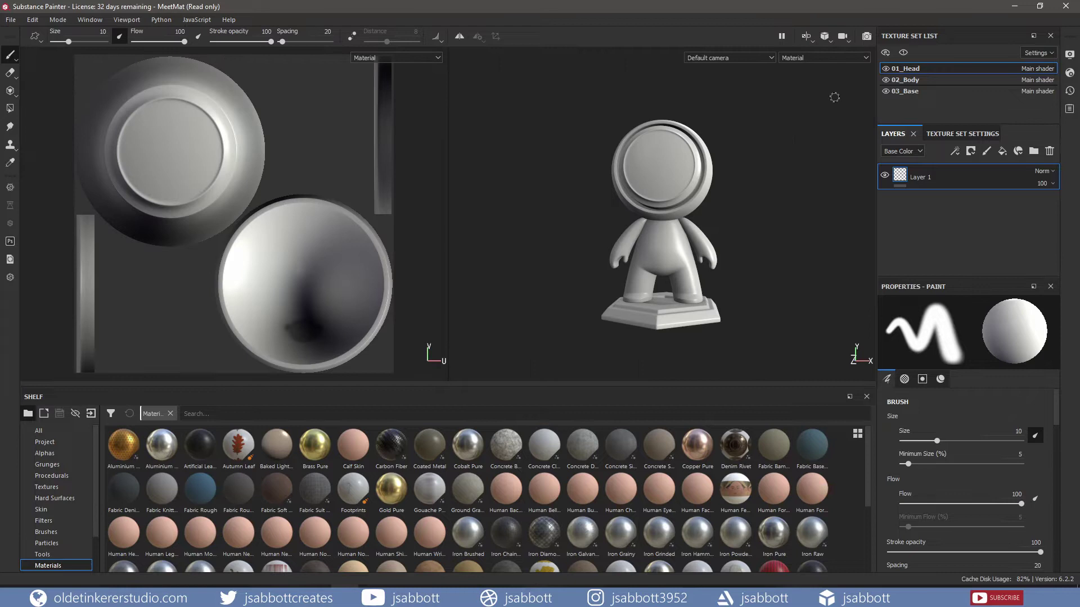
{"action": "left_click", "coordinate": [808, 37]}
{"action": "left_click", "coordinate": [827, 102]}
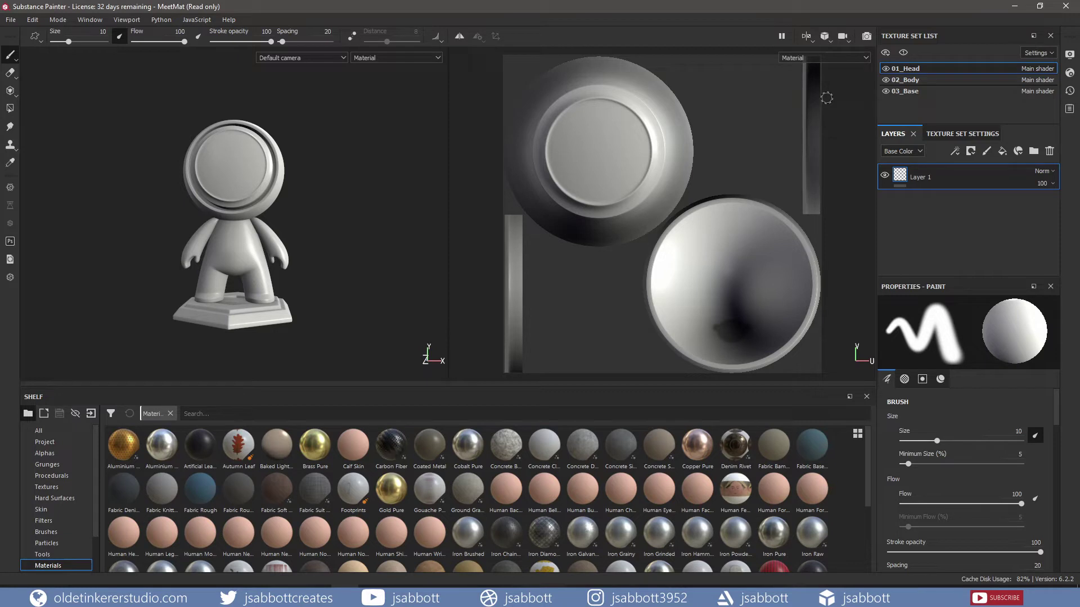
{"action": "left_click", "coordinate": [828, 42]}
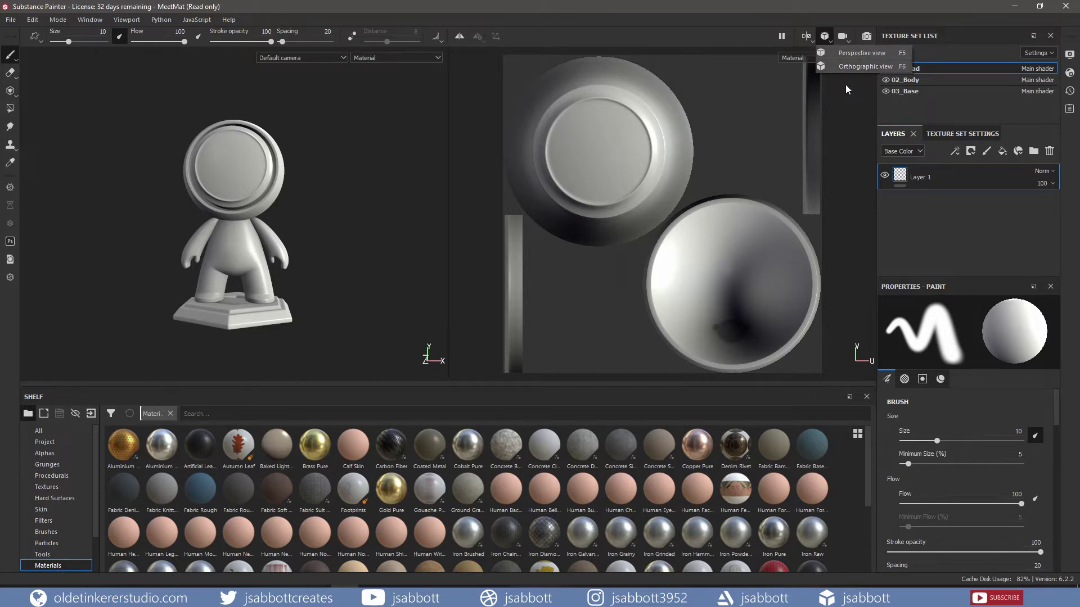
{"action": "left_click", "coordinate": [842, 114]}
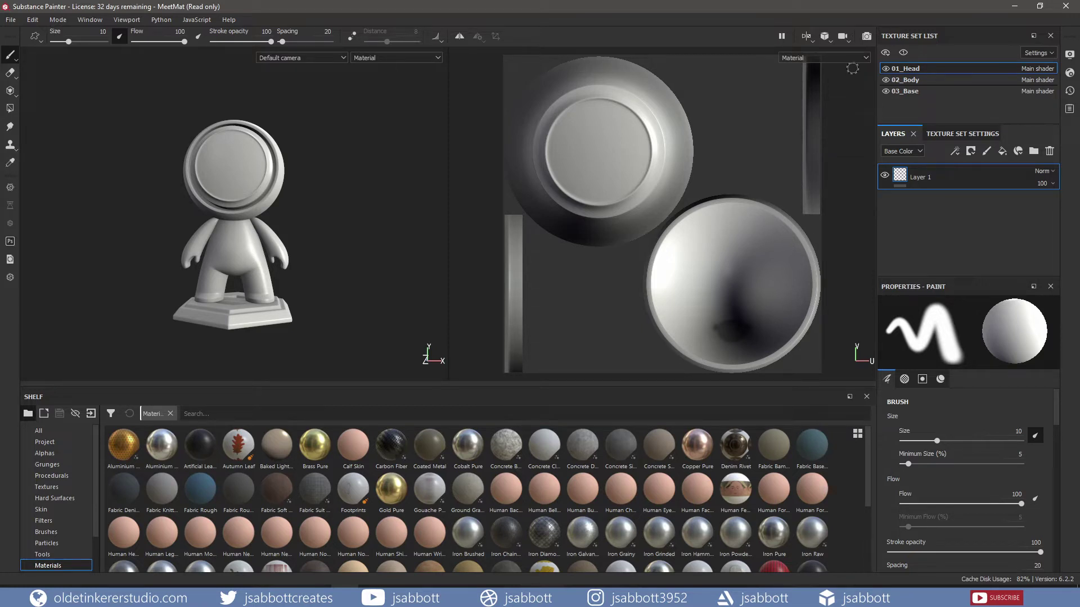
{"action": "left_click", "coordinate": [845, 41]}
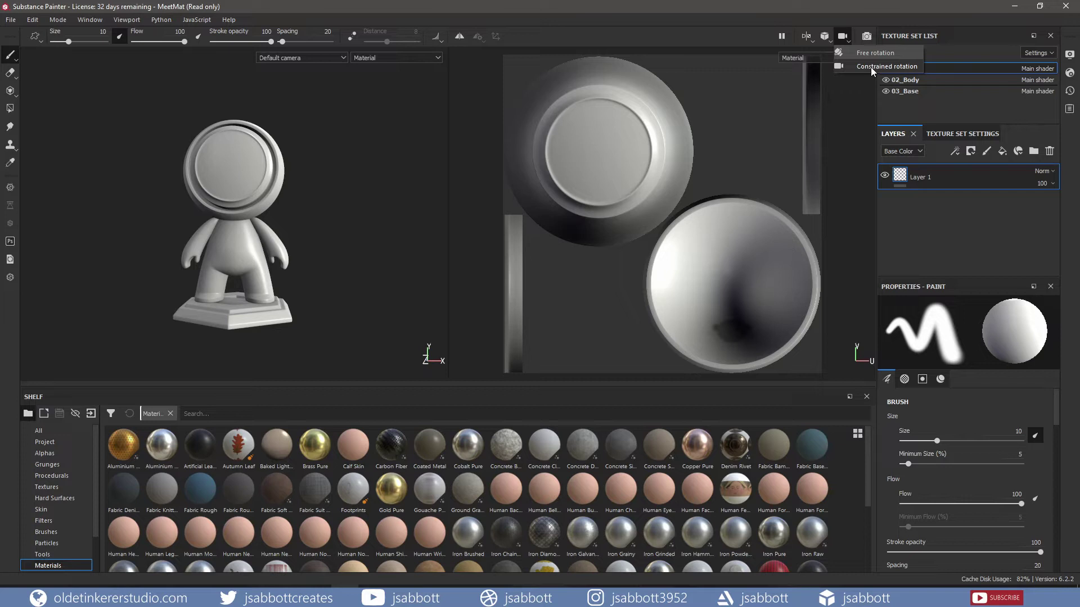
{"action": "left_click", "coordinate": [854, 99]}
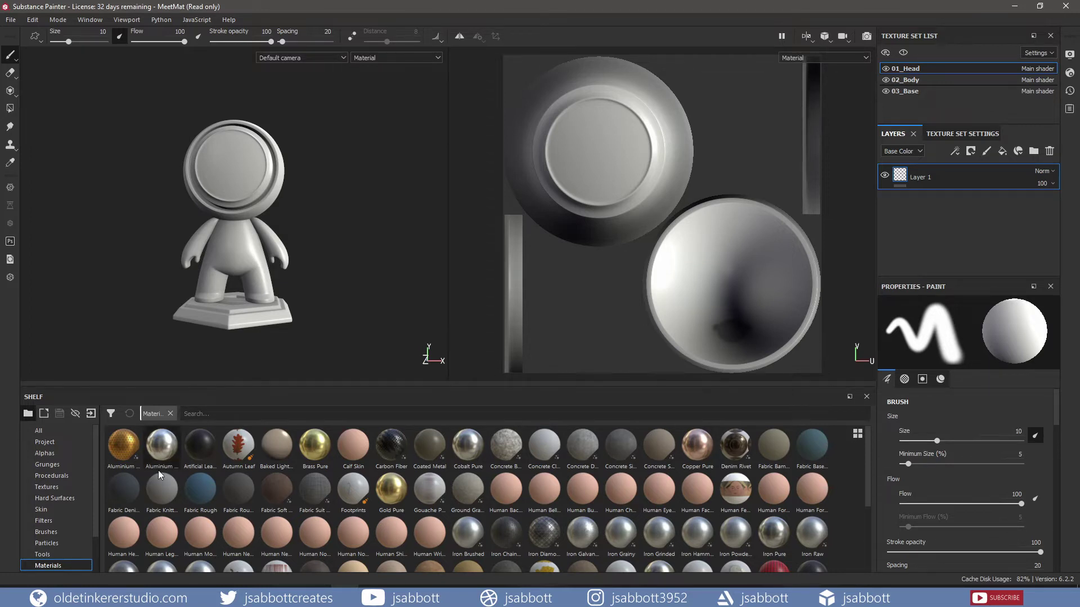
Select the Artistic Brush preset from the Shelf's brushes
{"action": "left_click", "coordinate": [46, 532]}
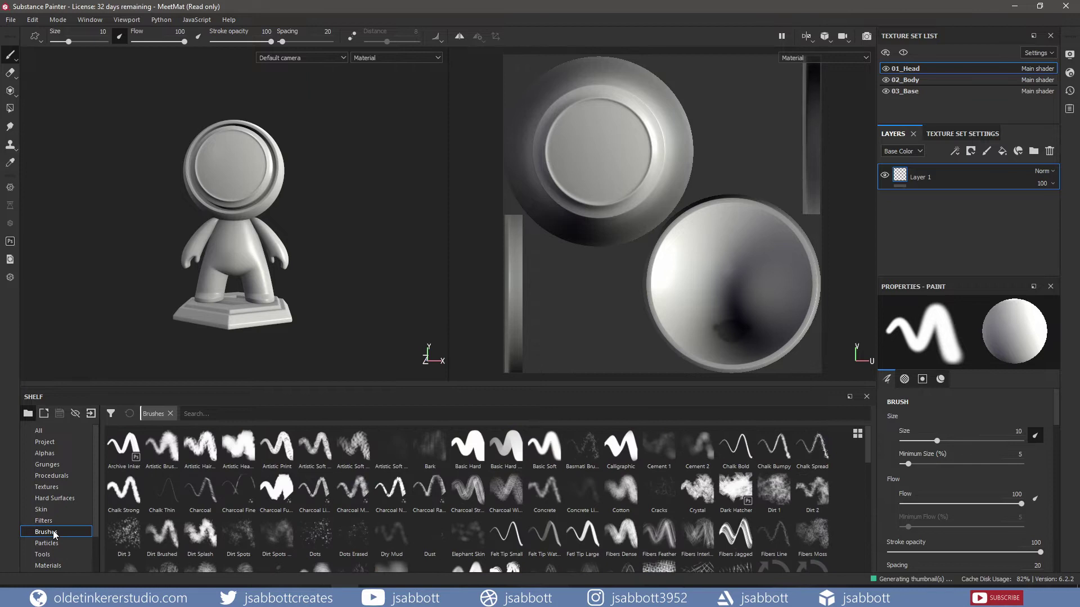
{"action": "mouse_move", "coordinate": [263, 494]}
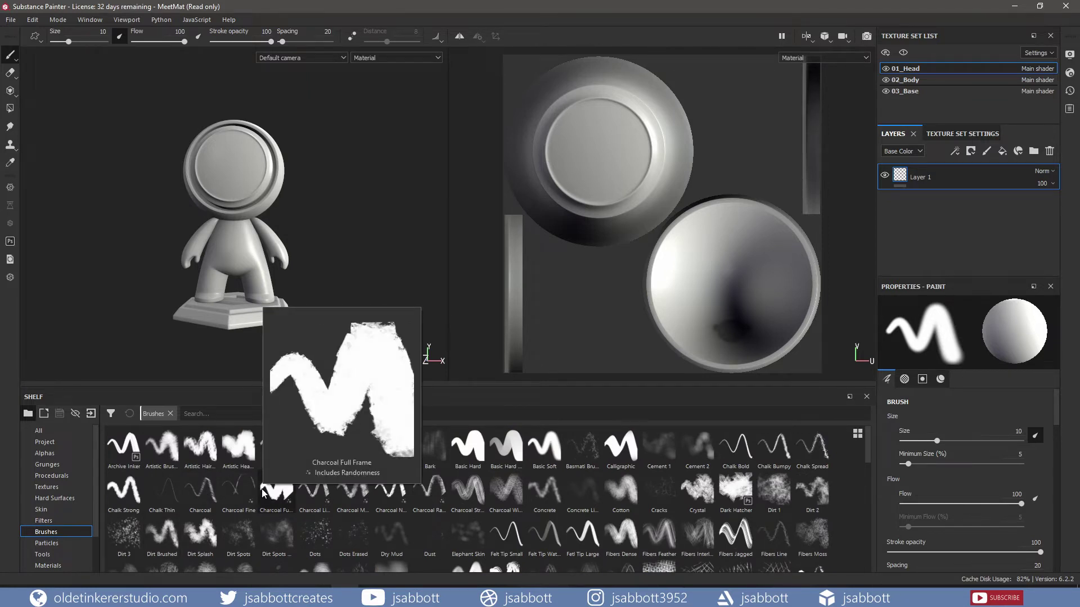
{"action": "left_click", "coordinate": [161, 448]}
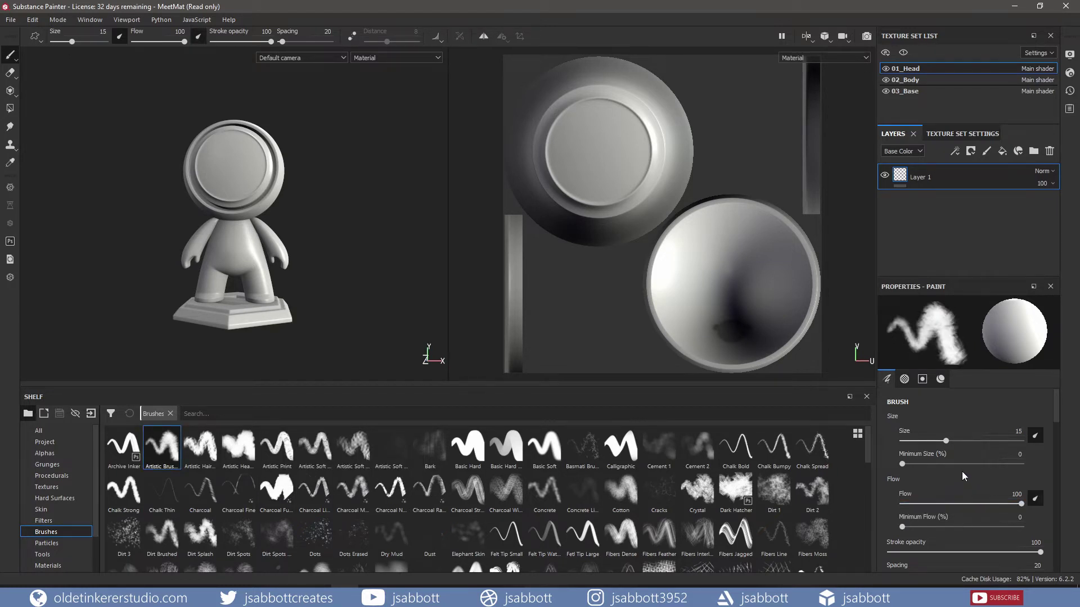
Turn off the metal, rough, nrm and height channels and set Base Color to dark red
{"action": "scroll", "coordinate": [962, 472], "scroll_direction": "down", "scroll_amount": 8}
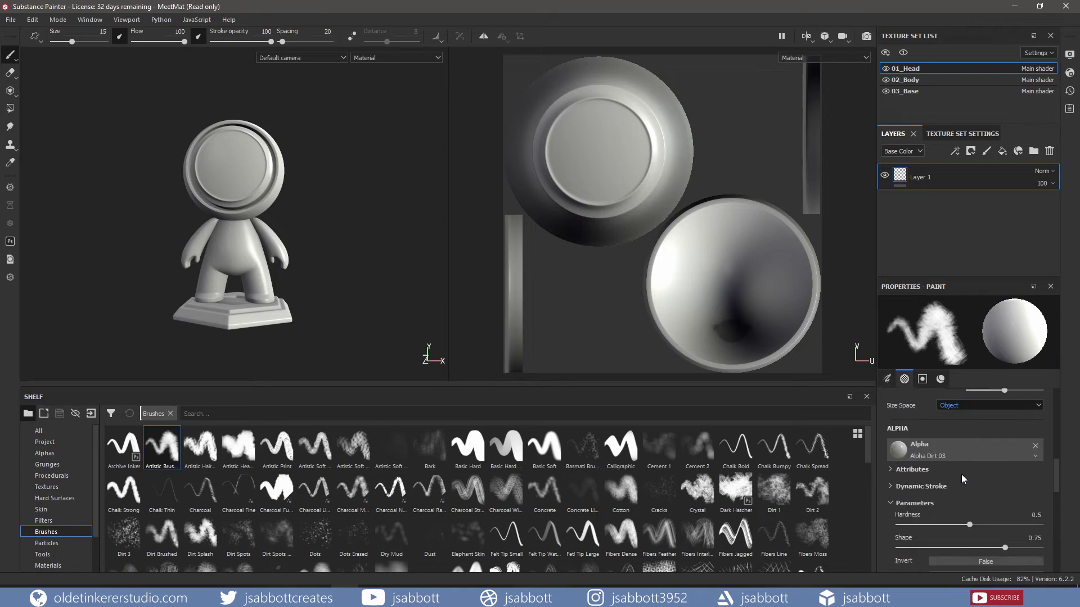
{"action": "scroll", "coordinate": [960, 474], "scroll_direction": "down", "scroll_amount": 6}
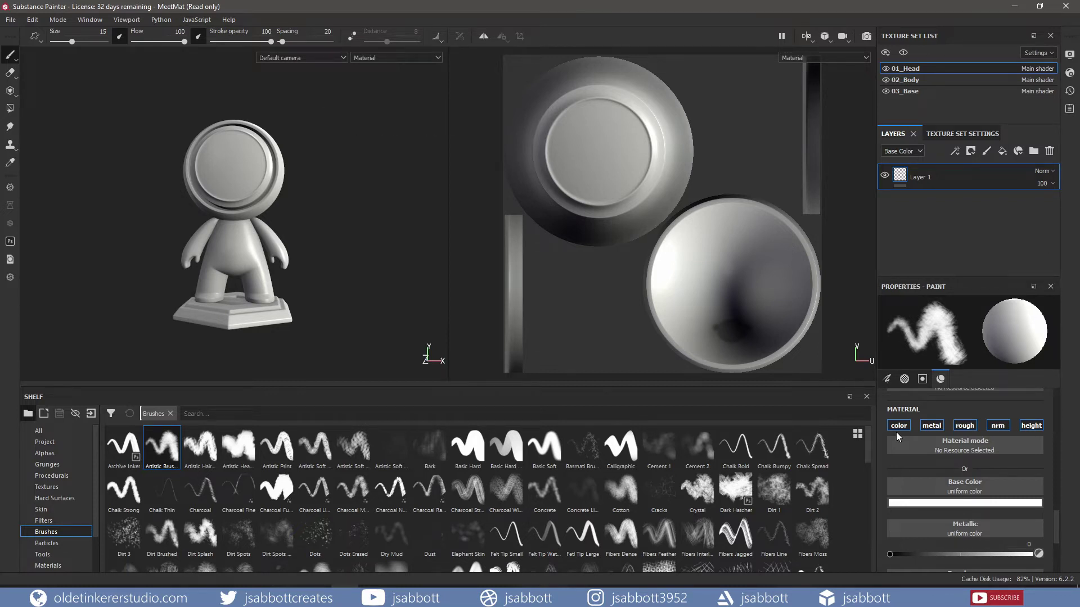
{"action": "left_click", "coordinate": [931, 426]}
{"action": "left_click", "coordinate": [965, 426]}
{"action": "left_click", "coordinate": [997, 426]}
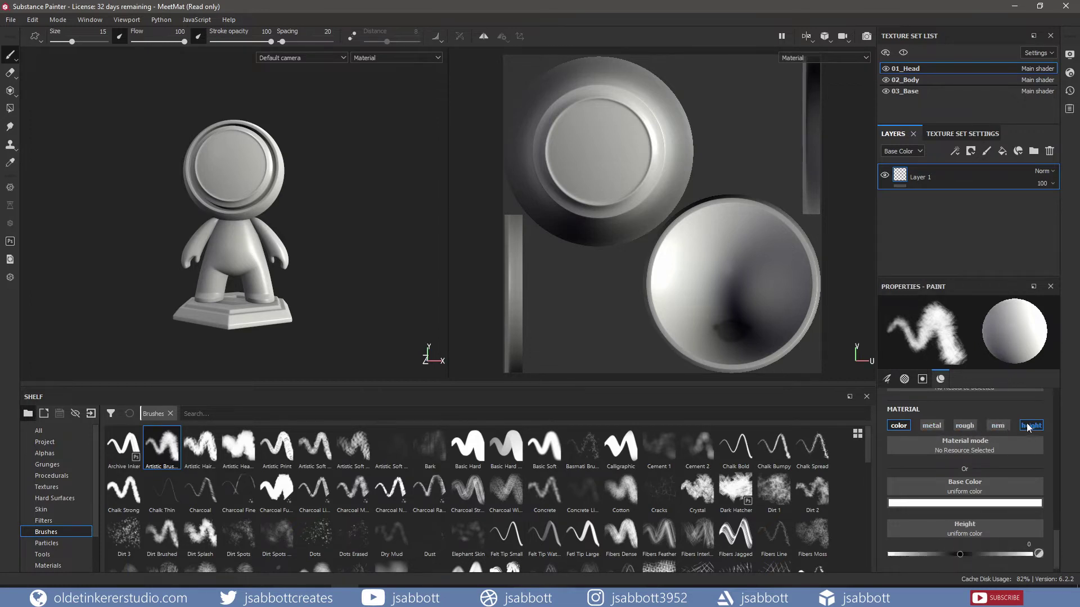
{"action": "left_click", "coordinate": [1031, 425]}
{"action": "left_click", "coordinate": [950, 504]}
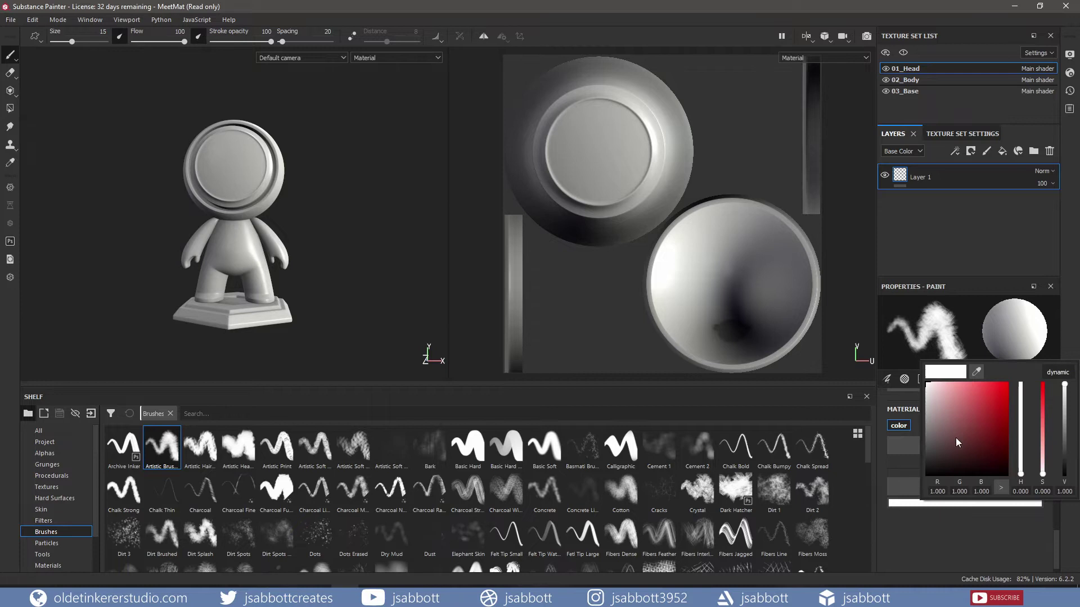
{"action": "left_click_drag", "start_coordinate": [956, 431], "coordinate": [968, 437]}
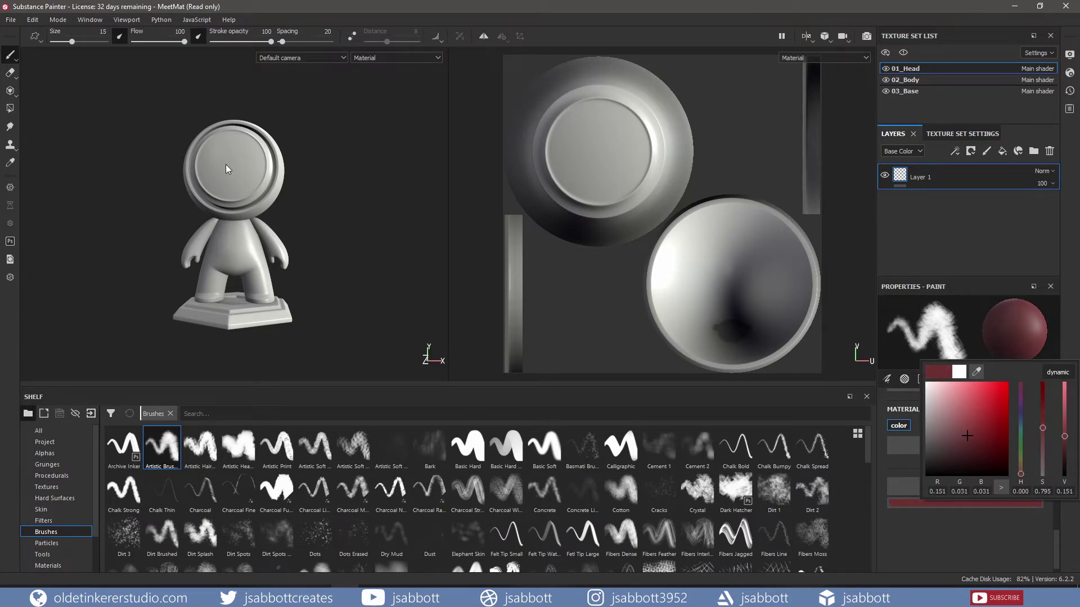
Paint dark red strokes over the face plate in 3D and fill the patch in the UV view
{"action": "left_click", "coordinate": [907, 544]}
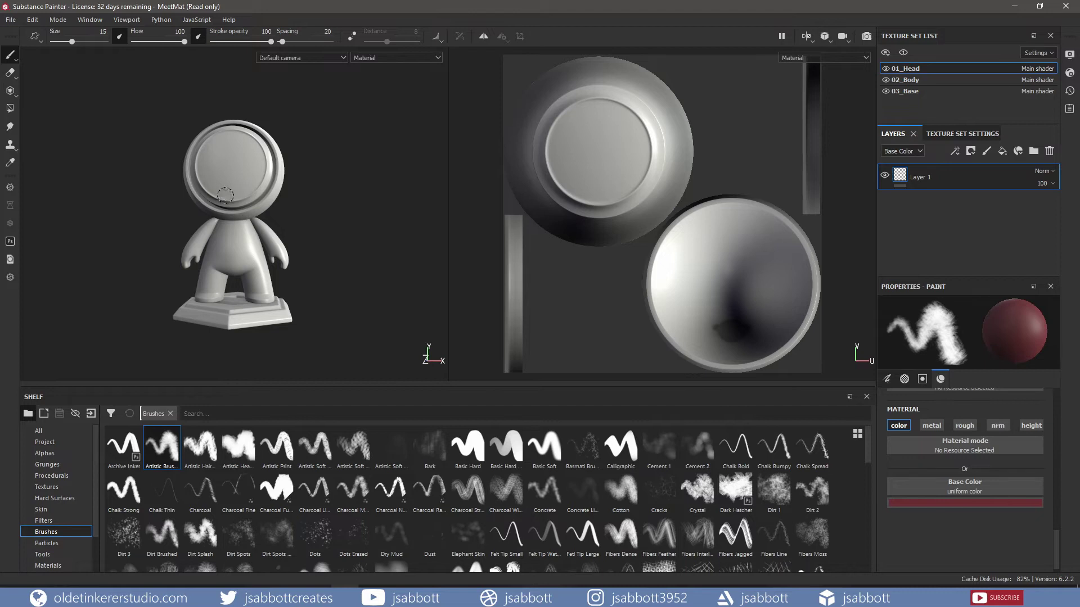
{"action": "left_click_drag", "start_coordinate": [225, 196], "coordinate": [227, 197], "text": "alt"}
{"action": "scroll", "coordinate": [225, 197], "scroll_direction": "up", "scroll_amount": 3}
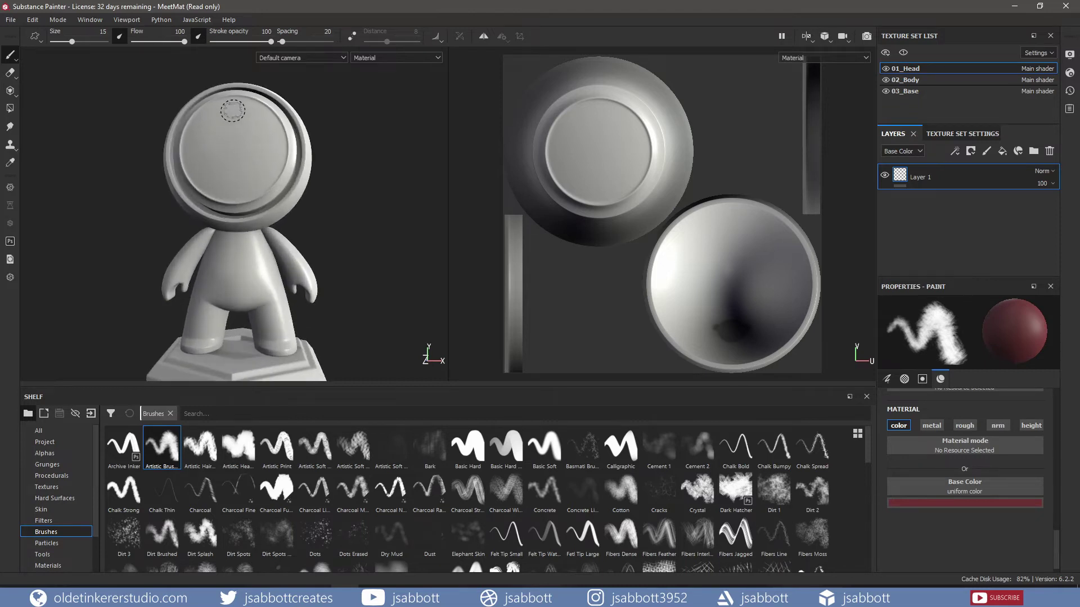
{"action": "mouse_move", "coordinate": [241, 108]}
{"action": "left_mouse_down"}
{"action": "mouse_move", "coordinate": [202, 132]}
{"action": "mouse_move", "coordinate": [240, 125]}
{"action": "mouse_move", "coordinate": [209, 138]}
{"action": "mouse_move", "coordinate": [246, 133]}
{"action": "mouse_move", "coordinate": [252, 145]}
{"action": "mouse_move", "coordinate": [204, 161]}
{"action": "mouse_move", "coordinate": [239, 169]}
{"action": "left_mouse_up"}
{"action": "mouse_move", "coordinate": [624, 148]}
{"action": "left_mouse_down"}
{"action": "mouse_move", "coordinate": [604, 131]}
{"action": "mouse_move", "coordinate": [617, 140]}
{"action": "mouse_move", "coordinate": [598, 179]}
{"action": "mouse_move", "coordinate": [618, 149]}
{"action": "mouse_move", "coordinate": [604, 138]}
{"action": "mouse_move", "coordinate": [613, 172]}
{"action": "mouse_move", "coordinate": [628, 138]}
{"action": "mouse_move", "coordinate": [584, 126]}
{"action": "mouse_move", "coordinate": [599, 160]}
{"action": "mouse_move", "coordinate": [608, 132]}
{"action": "mouse_move", "coordinate": [627, 144]}
{"action": "mouse_move", "coordinate": [598, 163]}
{"action": "mouse_move", "coordinate": [580, 137]}
{"action": "mouse_move", "coordinate": [613, 127]}
{"action": "mouse_move", "coordinate": [611, 164]}
{"action": "mouse_move", "coordinate": [591, 155]}
{"action": "left_mouse_up"}
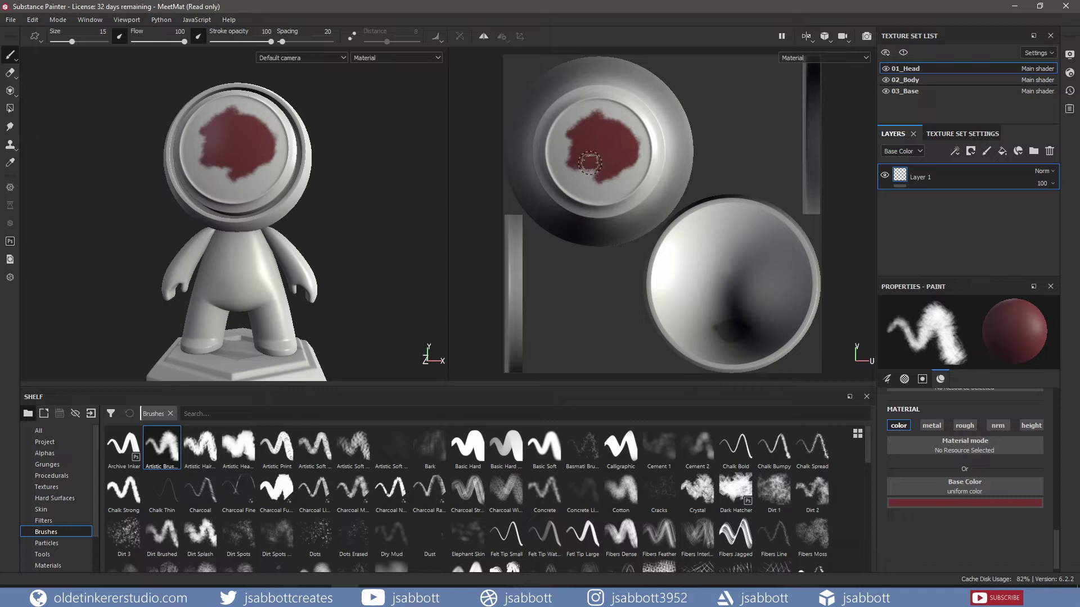
{"action": "left_click", "coordinate": [932, 426]}
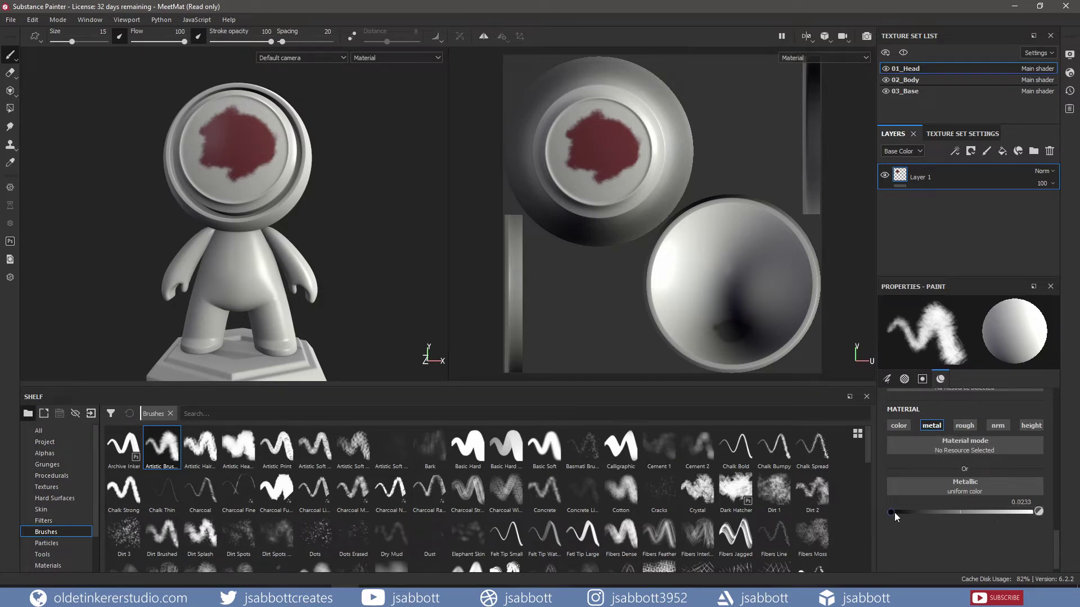
Set Metallic to 1 and dab it onto the red patch, then set Roughness to 1
{"action": "left_click_drag", "start_coordinate": [894, 511], "coordinate": [1041, 514]}
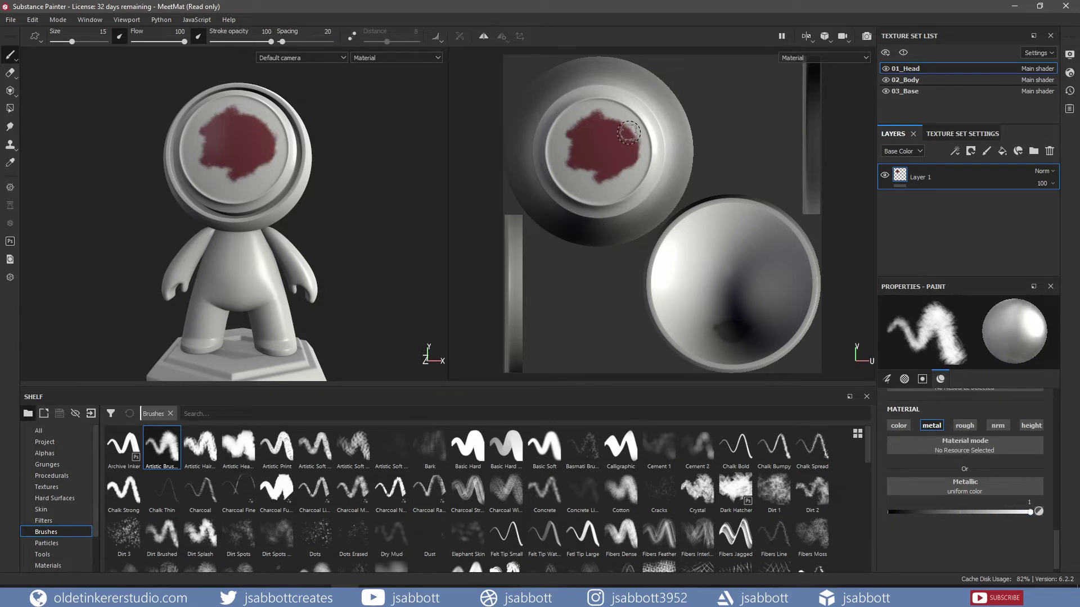
{"action": "left_click_drag", "start_coordinate": [629, 132], "coordinate": [630, 153]}
{"action": "left_click", "coordinate": [963, 426]}
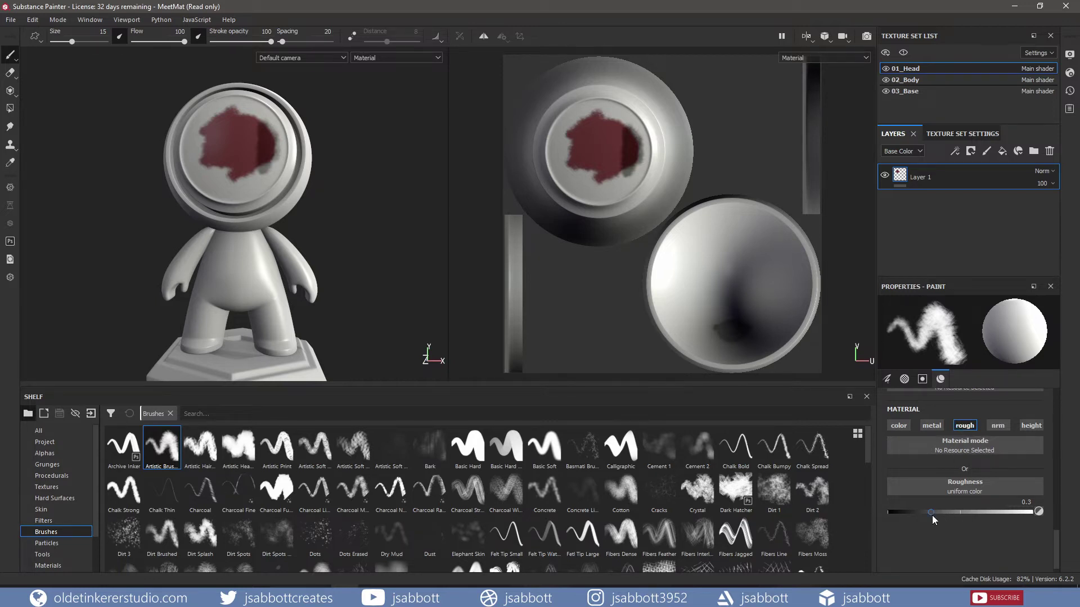
{"action": "left_click_drag", "start_coordinate": [932, 515], "coordinate": [1037, 517]}
Enable the nrm channel and choose the Medium Acarospora Lichen material via a 'medium' search
{"action": "left_click", "coordinate": [996, 426]}
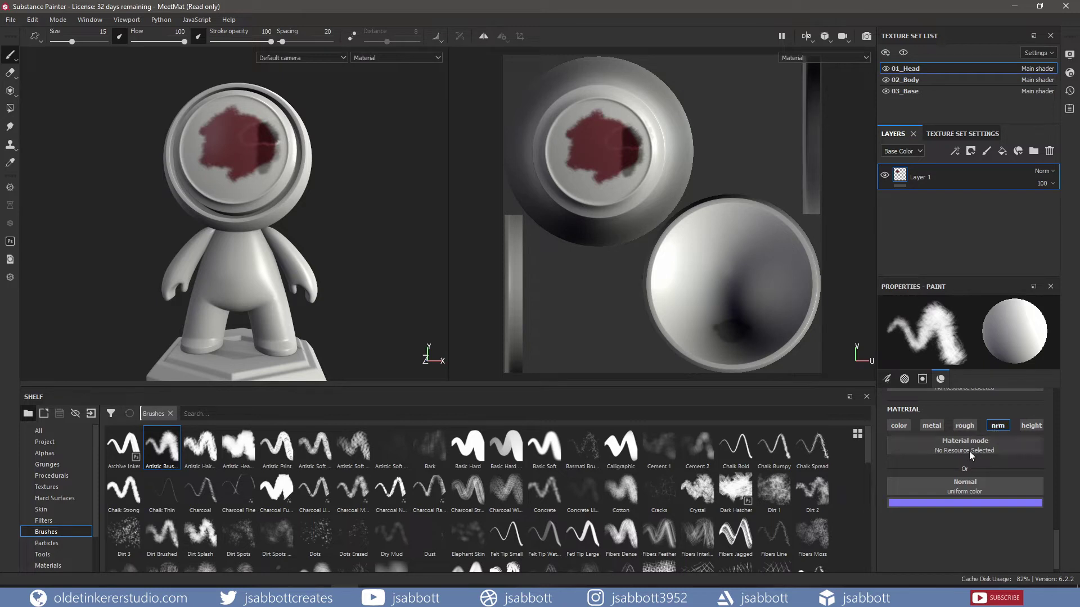
{"action": "left_click", "coordinate": [950, 448]}
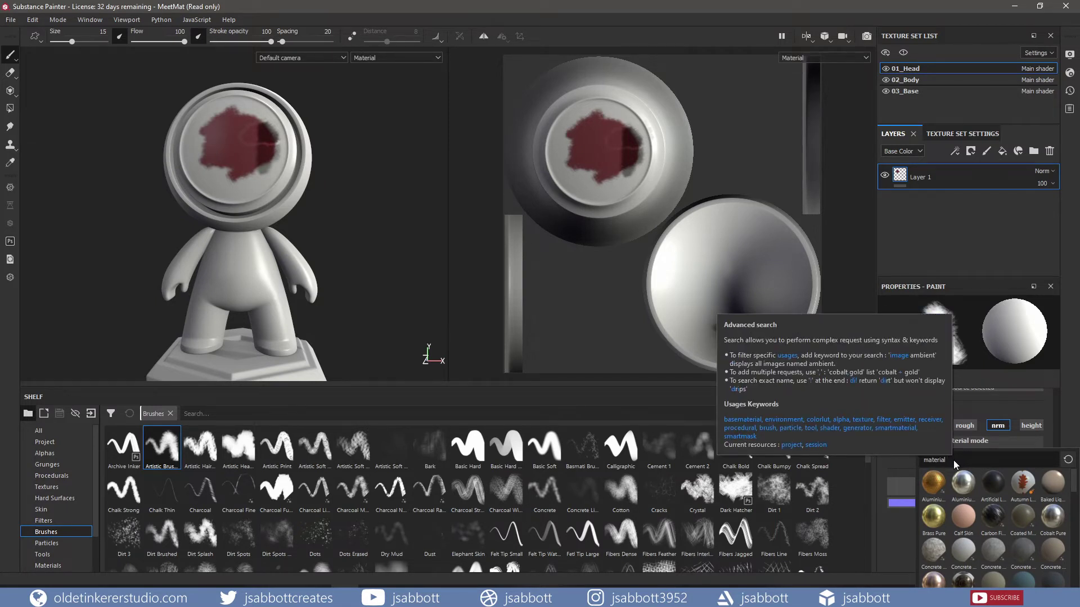
{"action": "type", "text": "medium"}
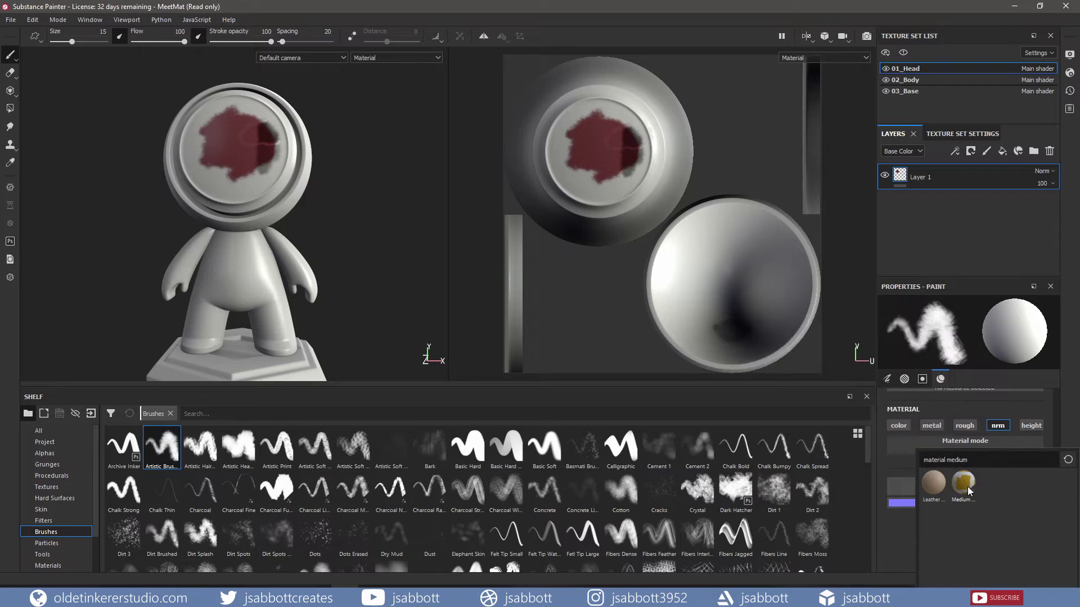
{"action": "left_click", "coordinate": [961, 483]}
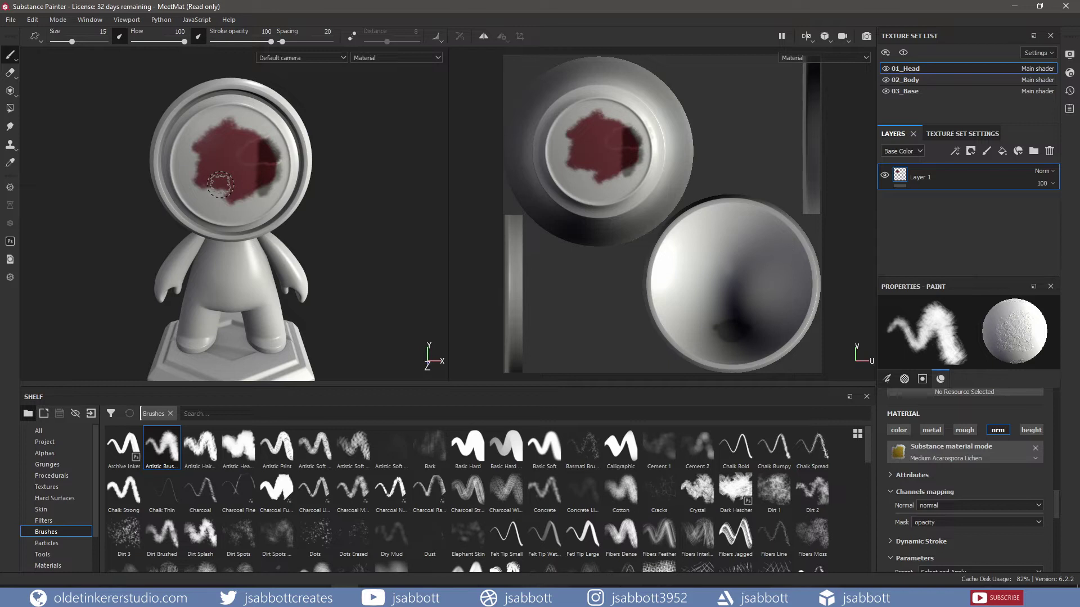
Paint a lichen stroke on the red patch, undo and repaint it, then orbit around the head
{"action": "left_click_drag", "start_coordinate": [220, 185], "coordinate": [216, 184]}
{"action": "scroll", "coordinate": [216, 184], "scroll_direction": "up", "scroll_amount": 5}
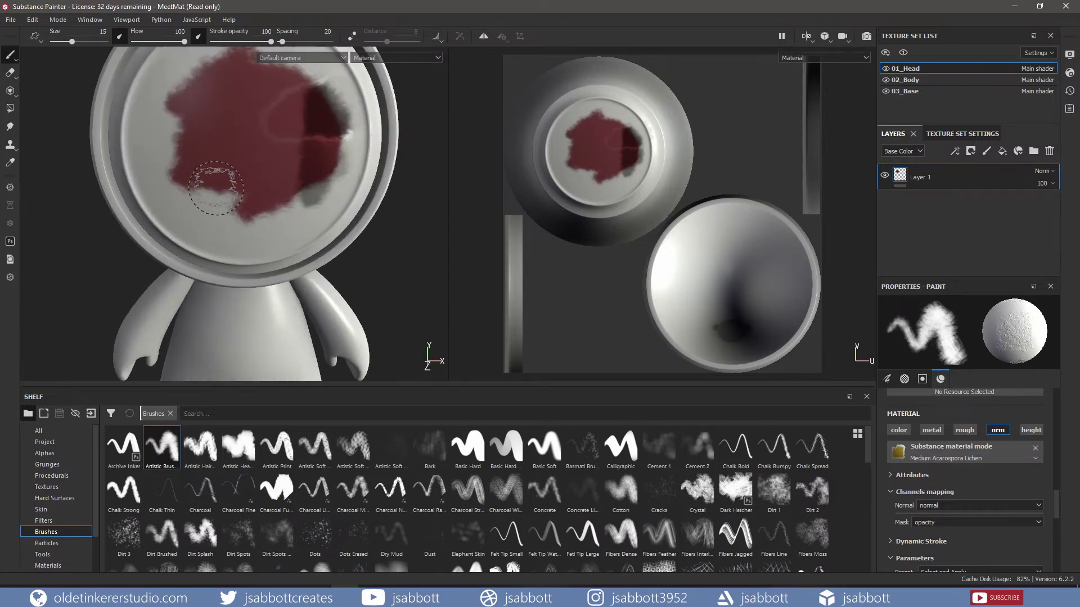
{"action": "key", "text": "ctrl+z"}
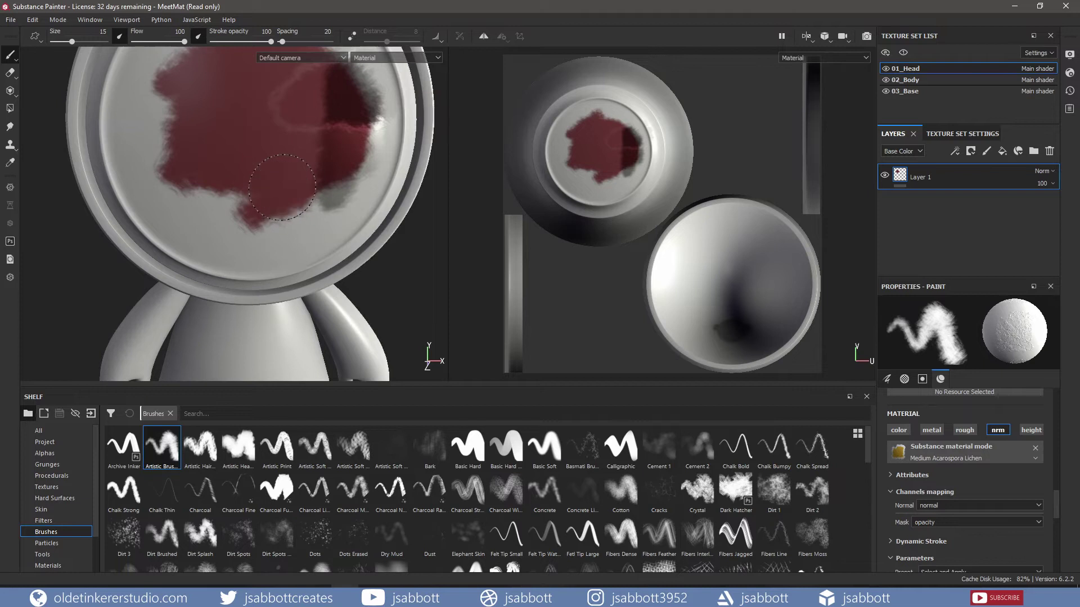
{"action": "mouse_move", "coordinate": [249, 172]}
{"action": "left_mouse_down"}
{"action": "mouse_move", "coordinate": [273, 201]}
{"action": "mouse_move", "coordinate": [243, 198]}
{"action": "left_mouse_up"}
{"action": "key", "text": "alt"}
{"action": "left_click_drag", "start_coordinate": [181, 212], "coordinate": [330, 241], "text": "alt"}
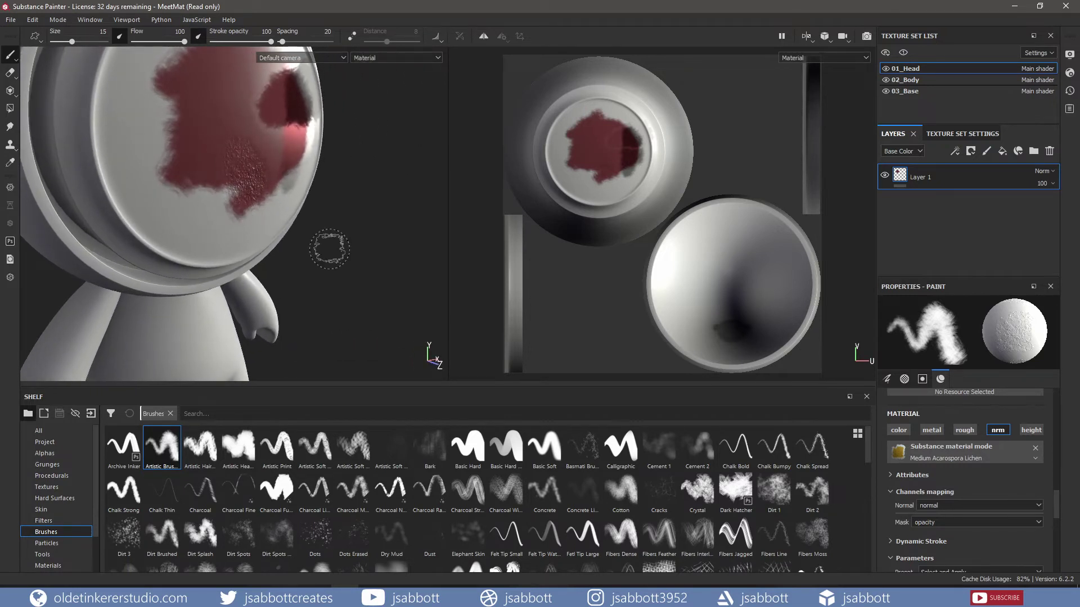
{"action": "left_click", "coordinate": [1035, 447]}
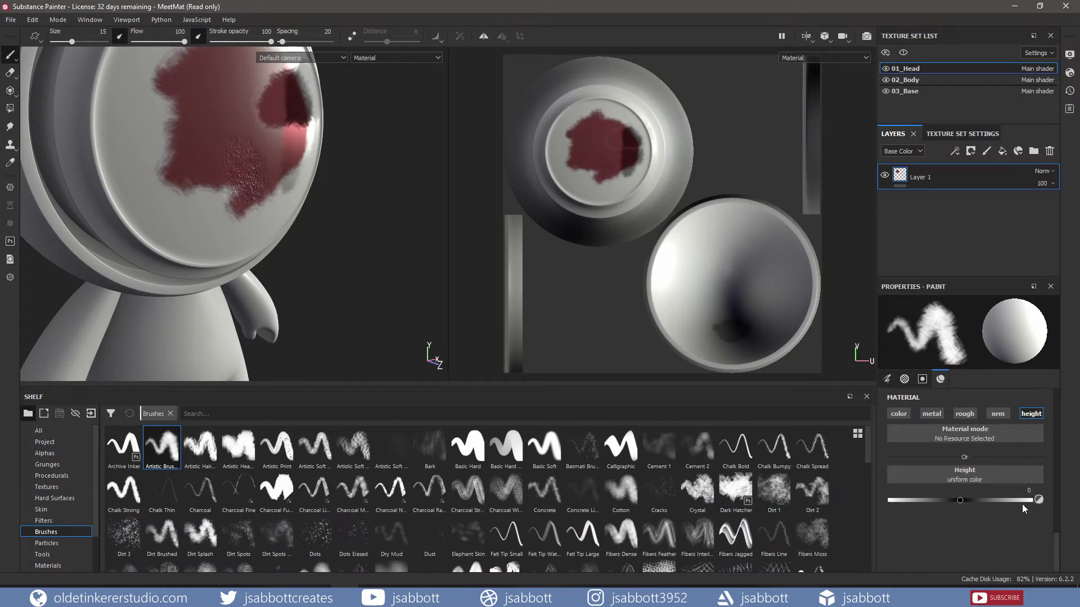
Paint a sunken stroke with negative Height, then a raised stroke (Height ~0.57) across the upper-left
{"action": "left_click_drag", "start_coordinate": [964, 500], "coordinate": [912, 500]}
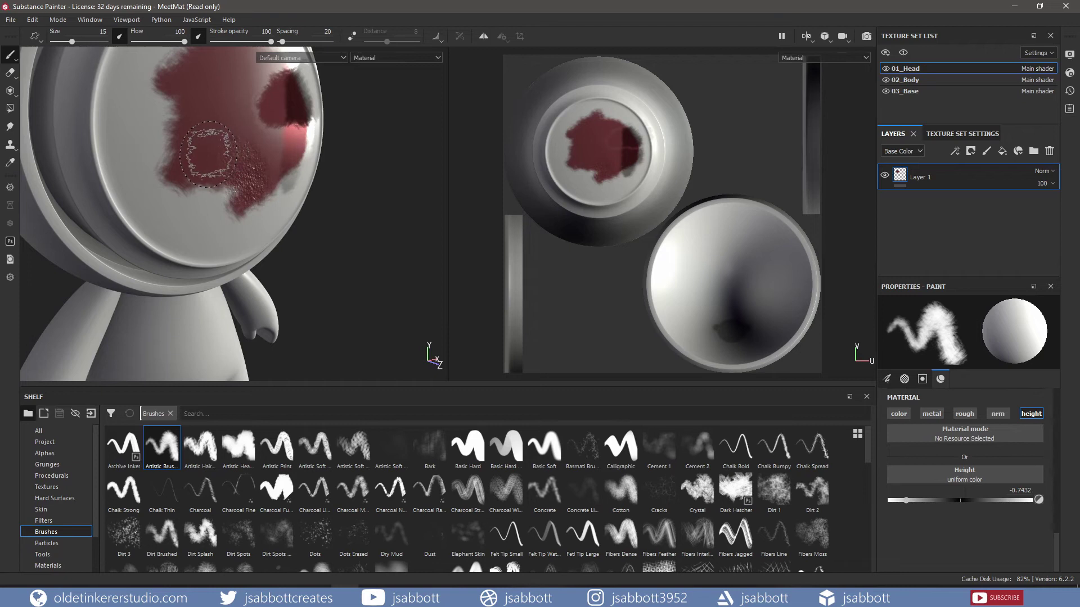
{"action": "left_click_drag", "start_coordinate": [207, 153], "coordinate": [179, 157]}
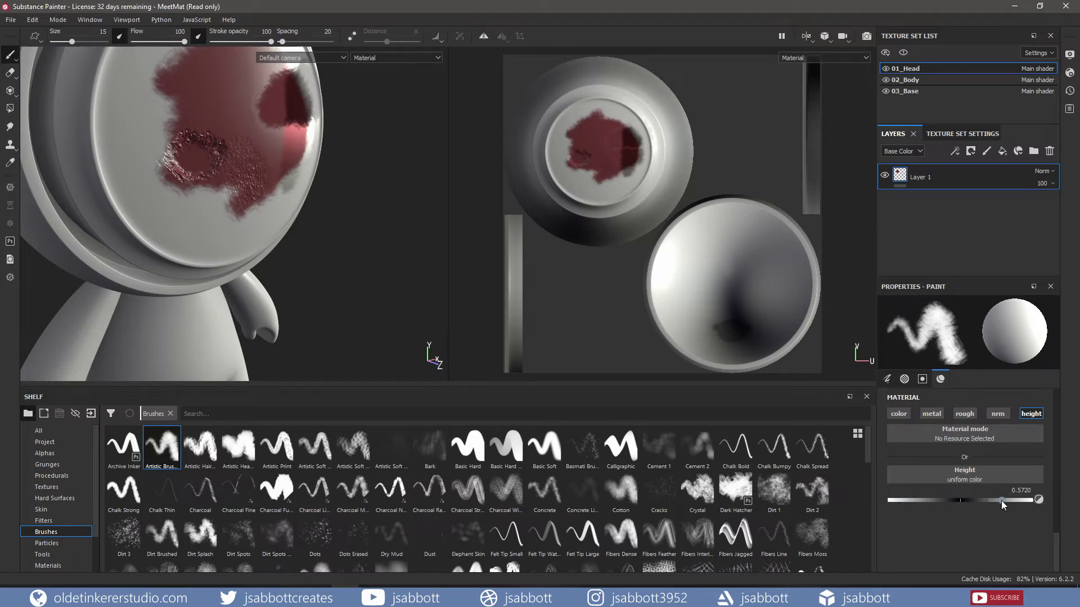
{"action": "left_click_drag", "start_coordinate": [241, 124], "coordinate": [185, 104]}
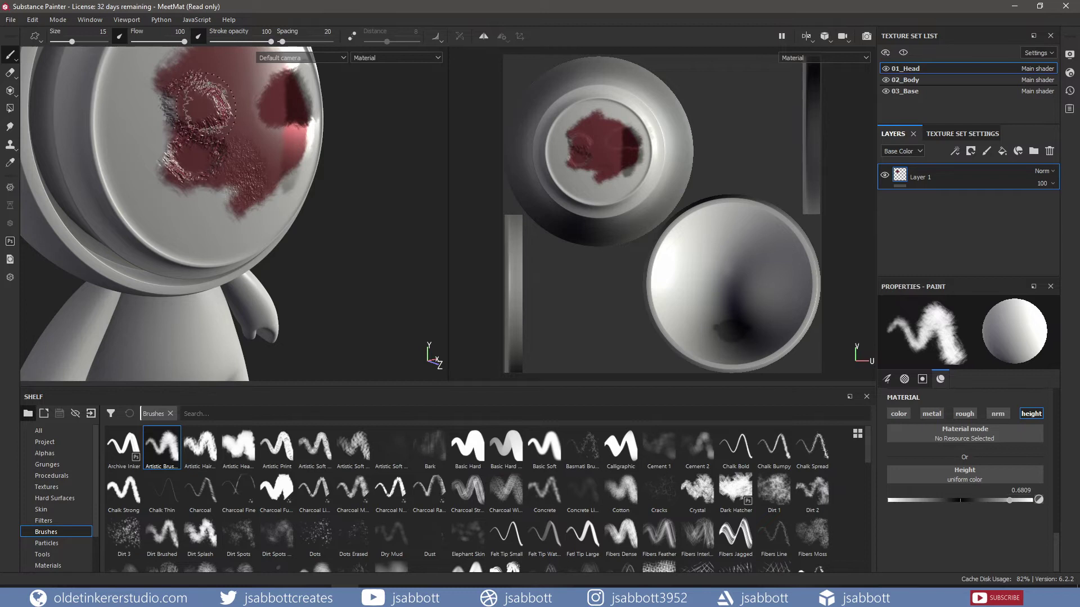
{"action": "left_click", "coordinate": [11, 76]}
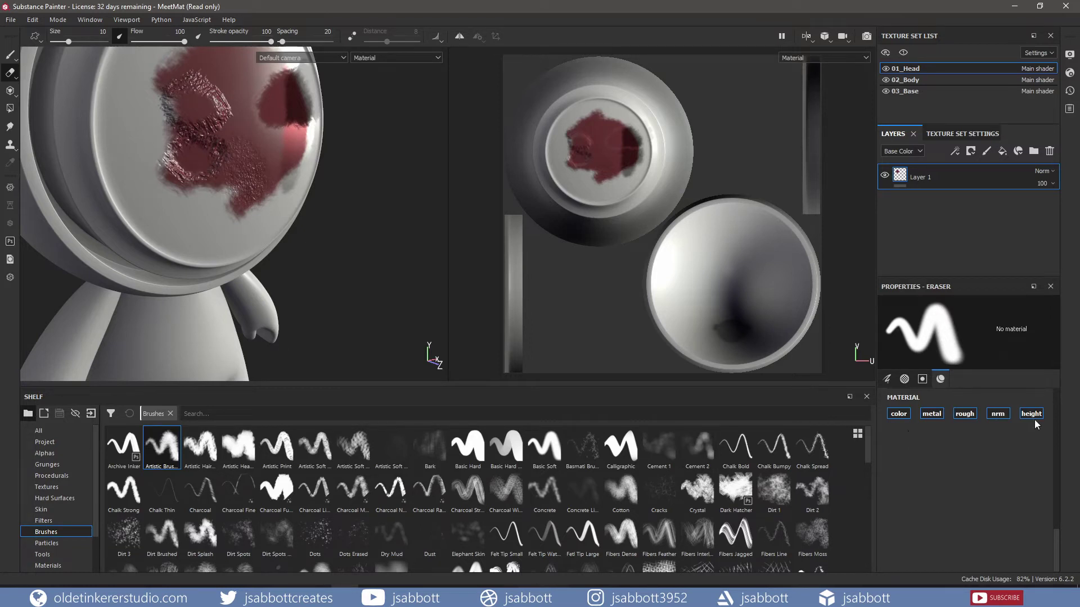
Limit the eraser to the height channel only and scrub away some bumps on the head
{"action": "left_click", "coordinate": [898, 414]}
{"action": "left_click", "coordinate": [931, 414]}
{"action": "left_click", "coordinate": [964, 414]}
{"action": "left_click", "coordinate": [998, 414]}
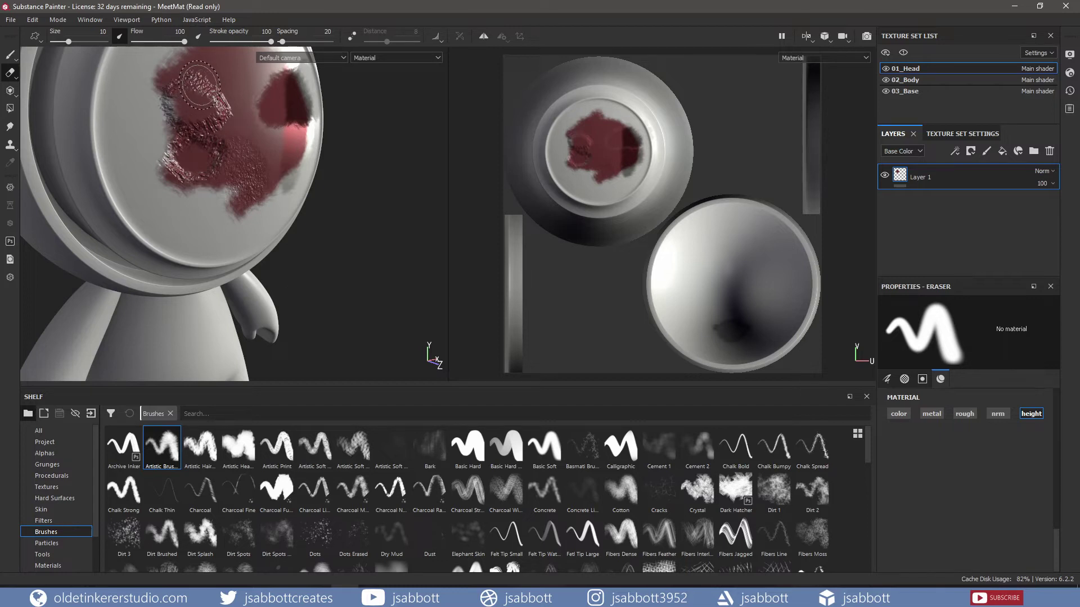
{"action": "mouse_move", "coordinate": [198, 84]}
{"action": "left_mouse_down"}
{"action": "mouse_move", "coordinate": [178, 94]}
{"action": "mouse_move", "coordinate": [215, 90]}
{"action": "mouse_move", "coordinate": [180, 101]}
{"action": "mouse_move", "coordinate": [274, 103]}
{"action": "mouse_move", "coordinate": [284, 184]}
{"action": "mouse_move", "coordinate": [276, 108]}
{"action": "left_mouse_up"}
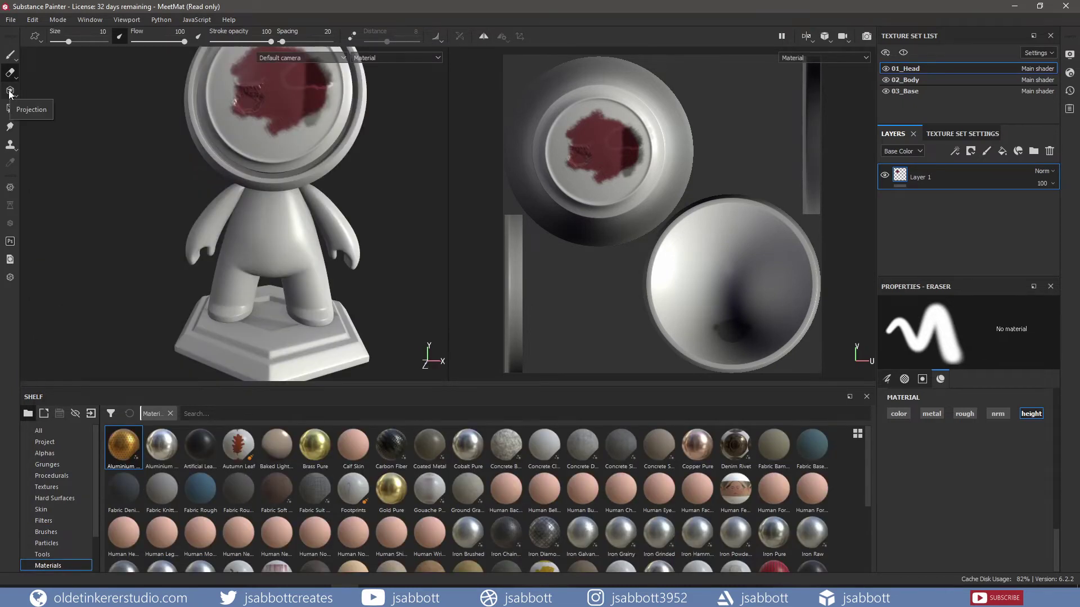
Project the Aluminium Insulator material onto the chest and rotate the triangle grid
{"action": "left_click", "coordinate": [10, 91]}
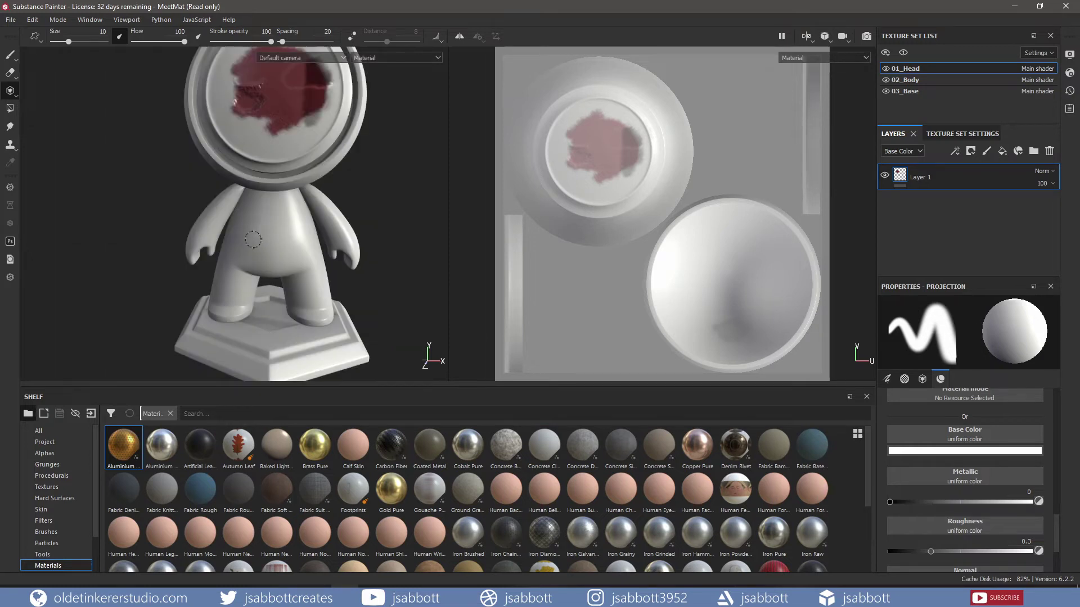
{"action": "left_click_drag", "start_coordinate": [242, 248], "coordinate": [243, 247]}
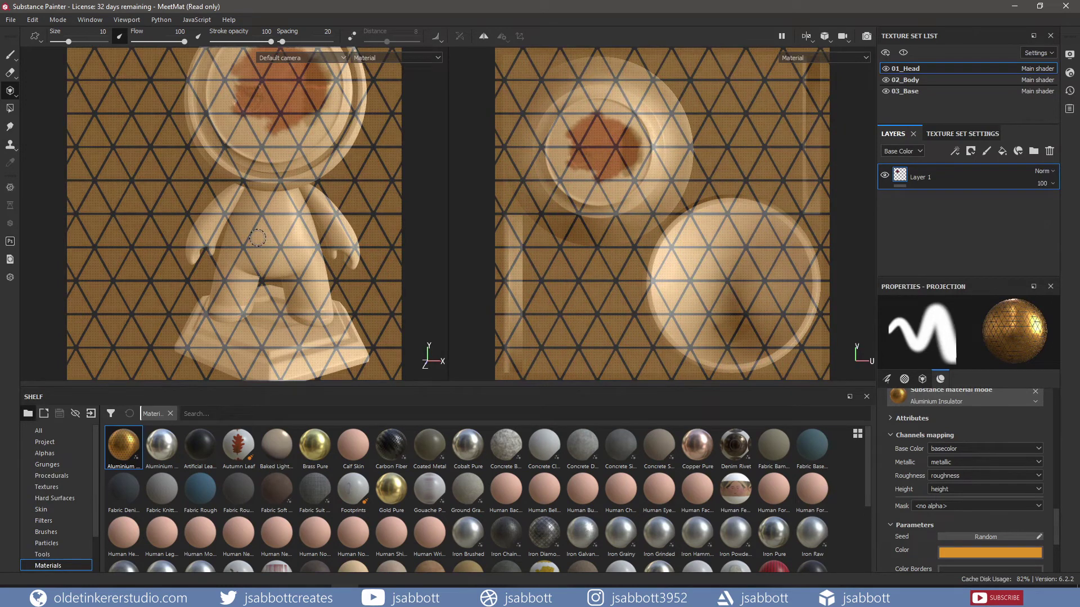
{"action": "key", "text": "s"}
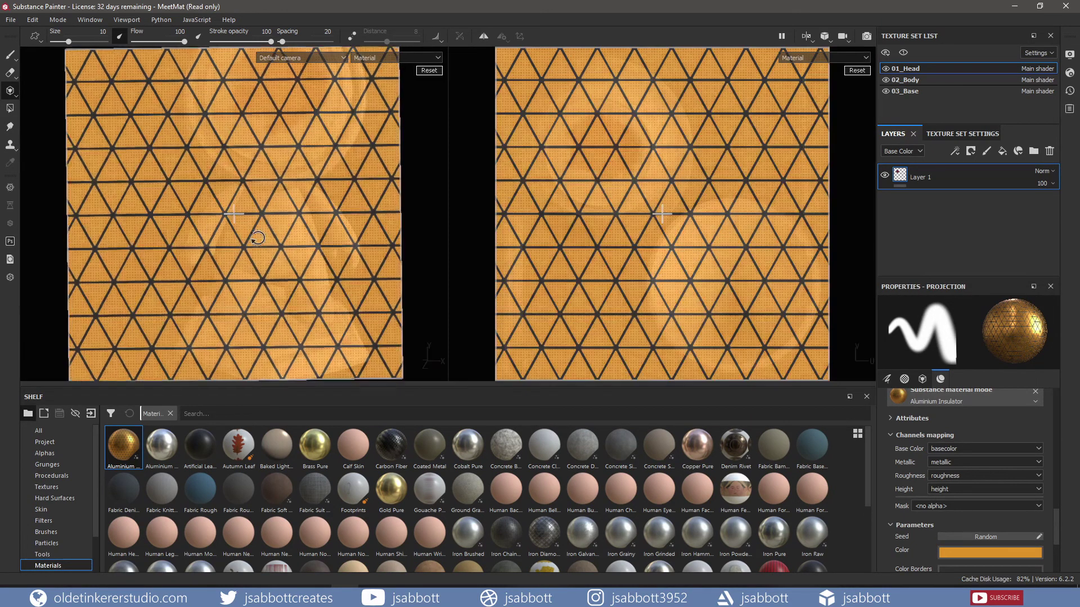
{"action": "mouse_move", "coordinate": [254, 239]}
{"action": "left_mouse_down"}
{"action": "mouse_move", "coordinate": [254, 252]}
{"action": "mouse_move", "coordinate": [267, 228]}
{"action": "left_mouse_up"}
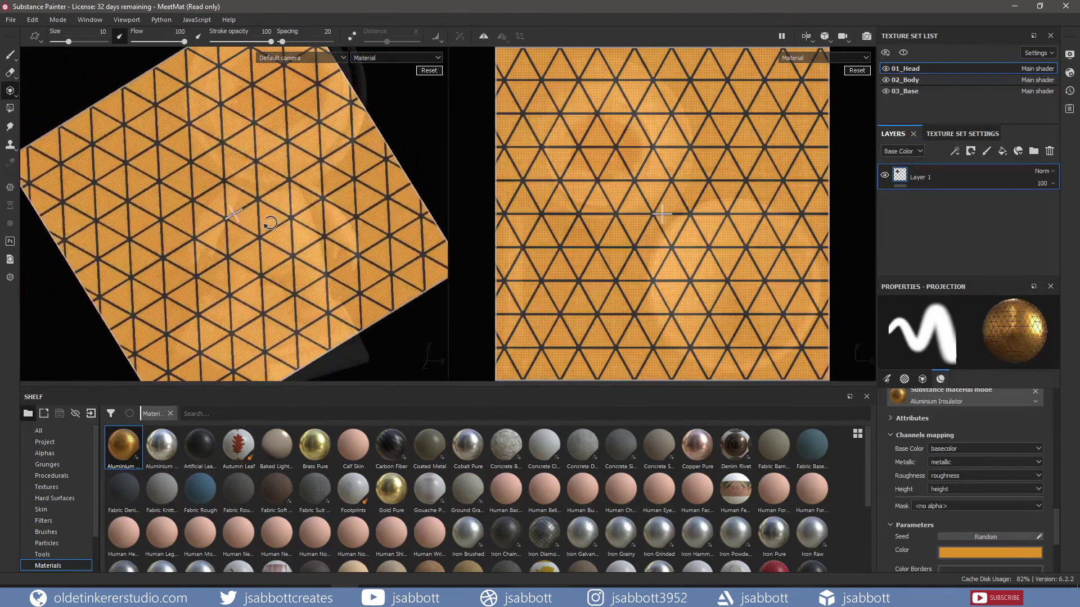
Straighten the projection into an upright square and shrink it over the chest
{"action": "key", "text": "s"}
{"action": "left_click_drag", "start_coordinate": [270, 225], "coordinate": [208, 287]}
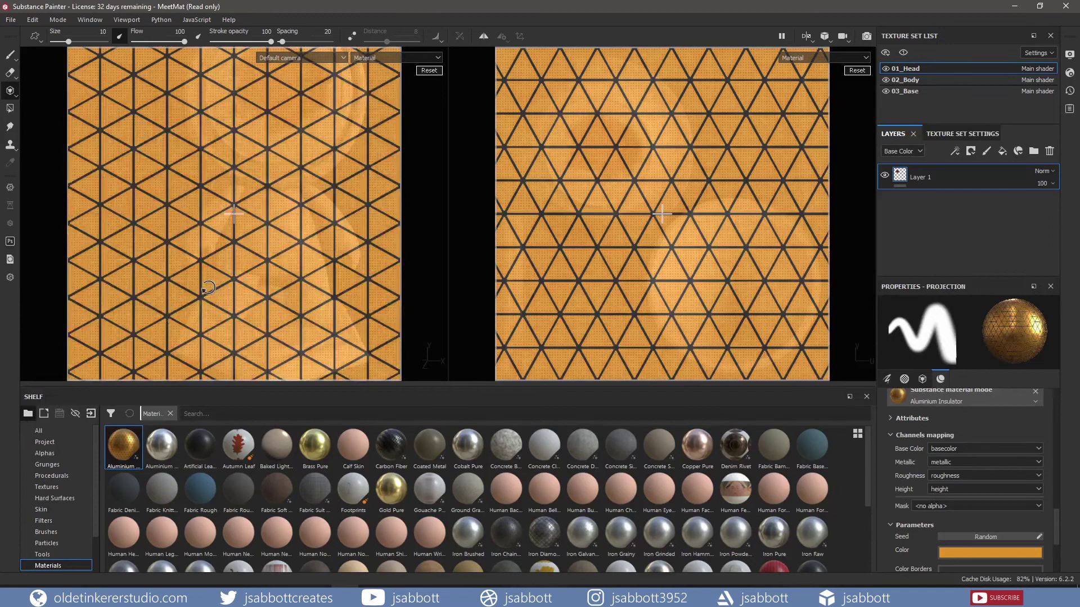
{"action": "key", "text": "s"}
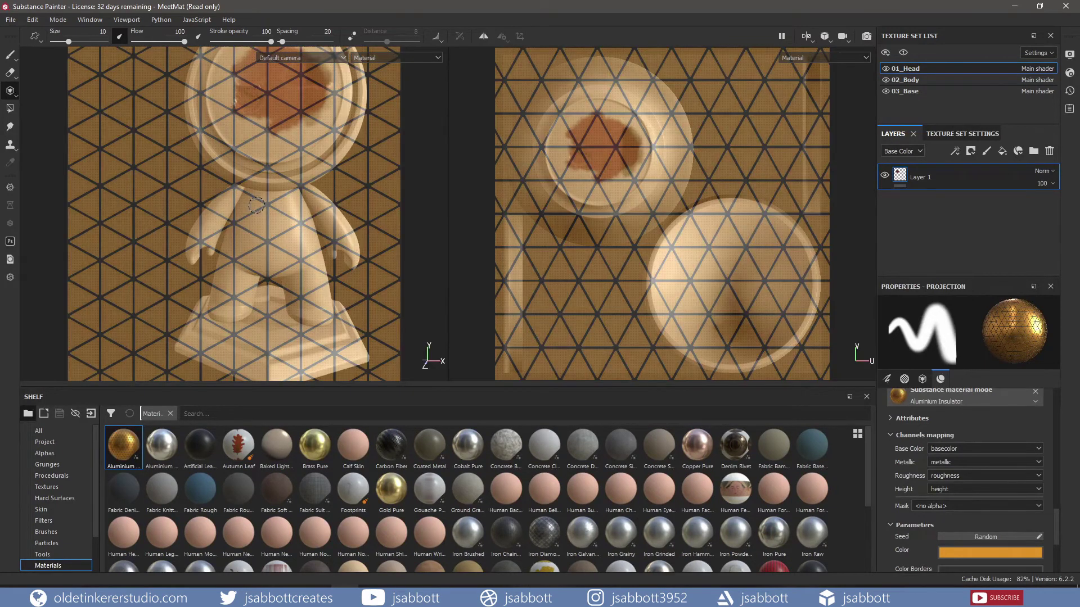
{"action": "key", "text": "s"}
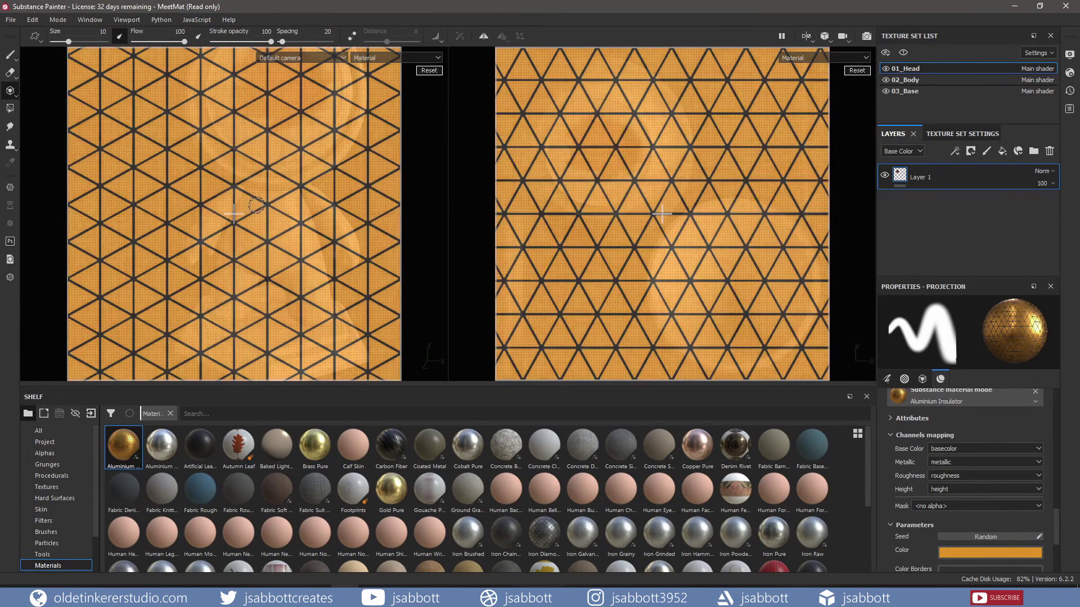
{"action": "left_click_drag", "start_coordinate": [256, 204], "coordinate": [228, 129]}
{"action": "key", "text": "s"}
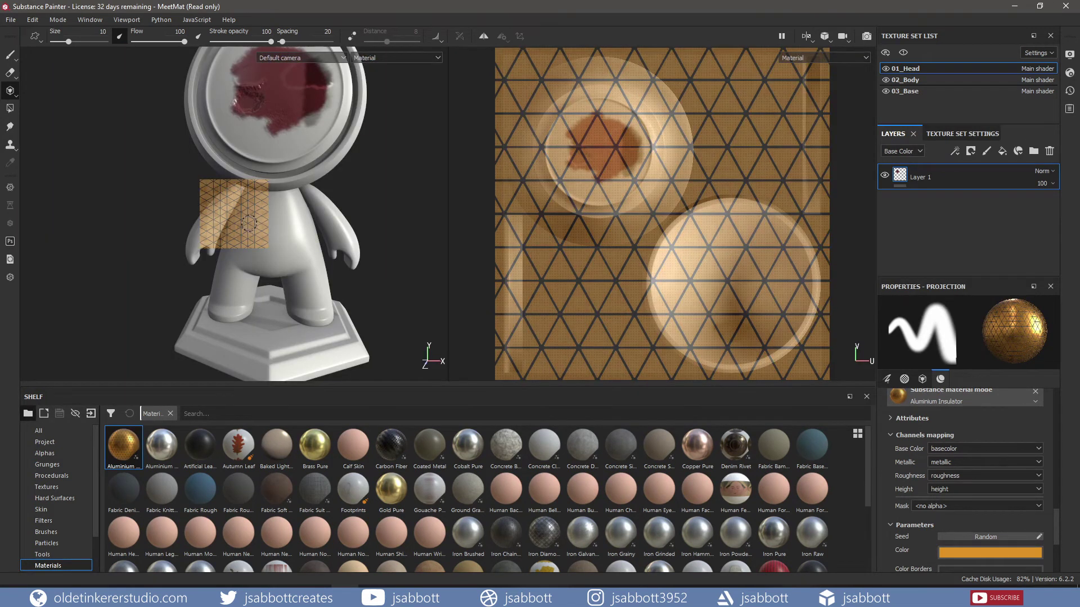
Move the projected grid square down onto MeetMat's chest and check its placement
{"action": "key", "text": "s"}
{"action": "left_click_drag", "start_coordinate": [250, 224], "coordinate": [287, 241]}
{"action": "key", "text": "s"}
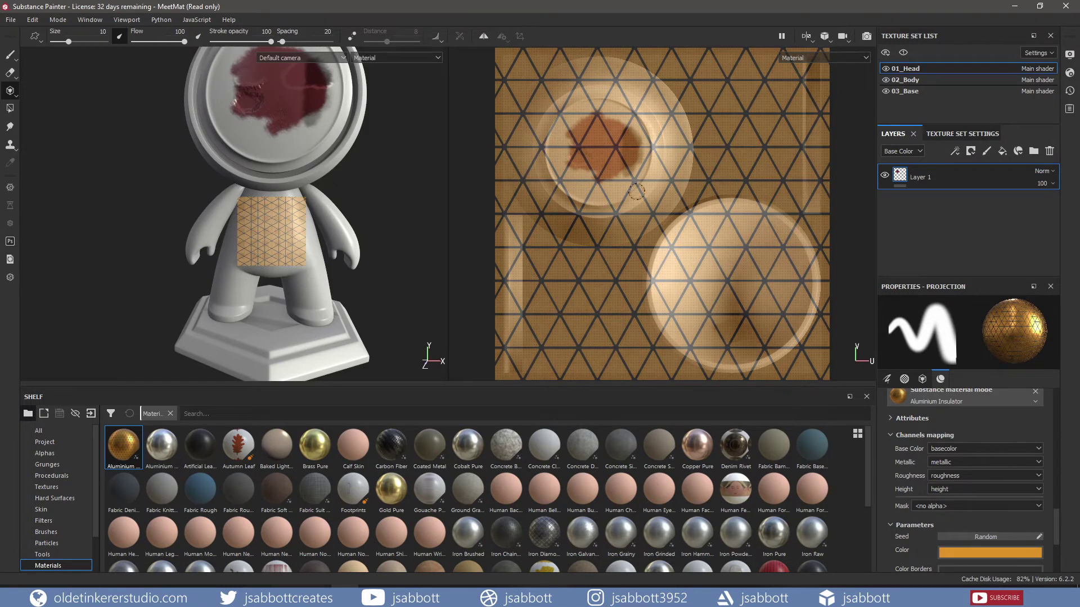
On the 02_Body texture set, rotate the projection and paint the gold triangle pattern across the chest
{"action": "left_click", "coordinate": [905, 80]}
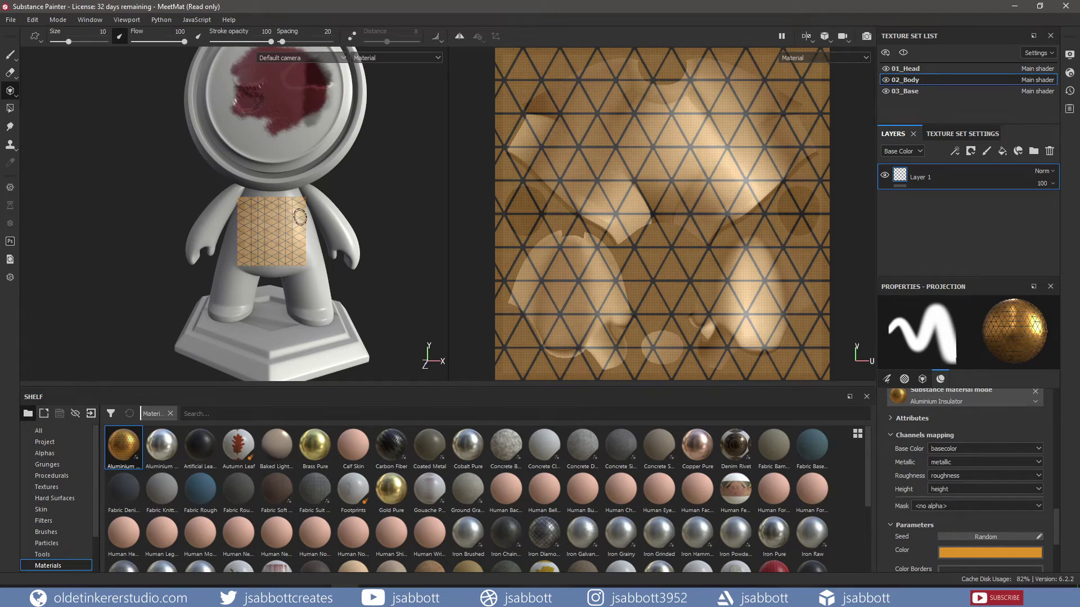
{"action": "key", "text": "s"}
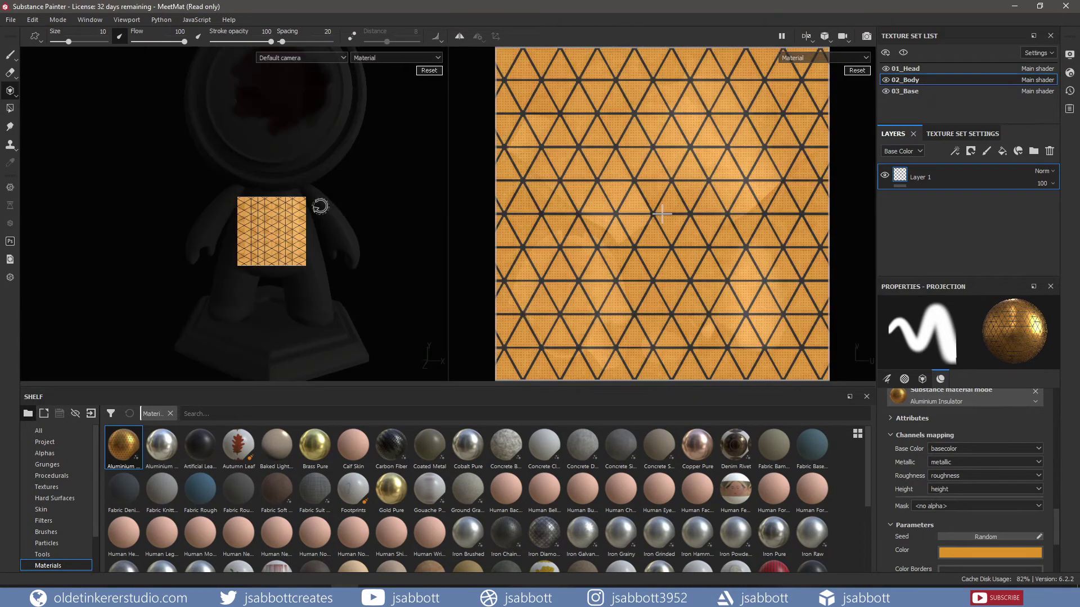
{"action": "left_click_drag", "start_coordinate": [321, 206], "coordinate": [297, 178]}
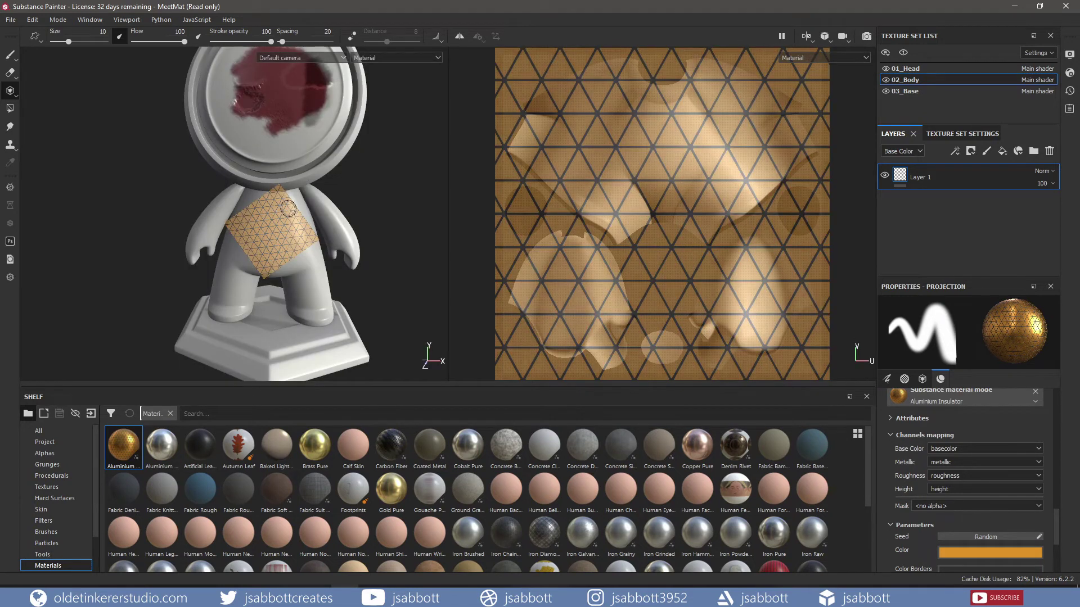
{"action": "mouse_move", "coordinate": [287, 205]}
{"action": "left_mouse_down"}
{"action": "mouse_move", "coordinate": [251, 228]}
{"action": "mouse_move", "coordinate": [288, 220]}
{"action": "mouse_move", "coordinate": [264, 245]}
{"action": "mouse_move", "coordinate": [299, 248]}
{"action": "mouse_move", "coordinate": [260, 199]}
{"action": "mouse_move", "coordinate": [252, 203]}
{"action": "mouse_move", "coordinate": [284, 203]}
{"action": "mouse_move", "coordinate": [307, 220]}
{"action": "left_mouse_up"}
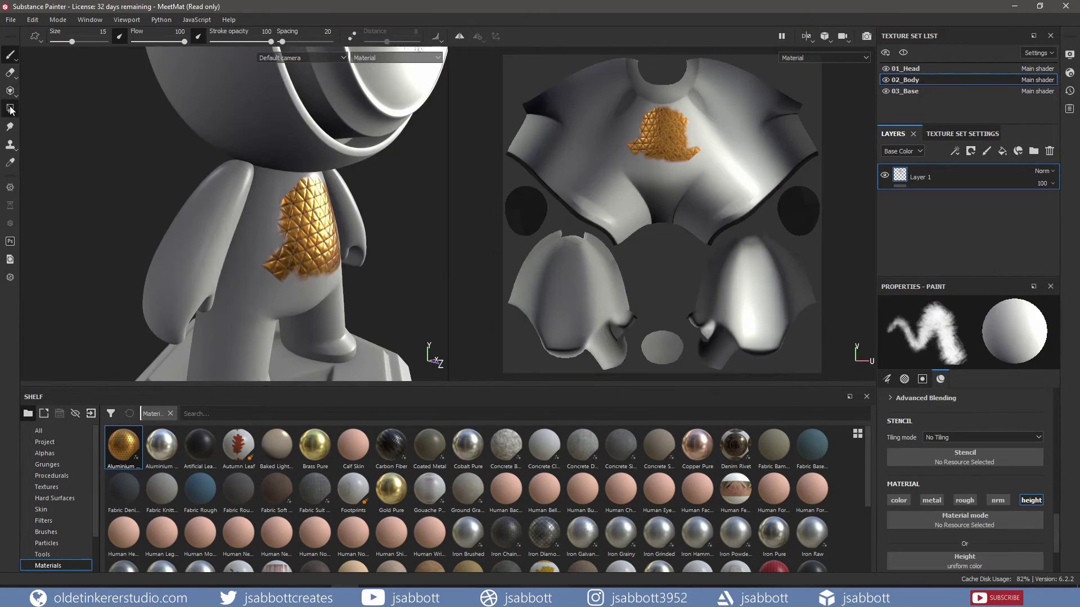
Switch to Polygon Fill in triangle mode and set the fill colour to teal
{"action": "left_click", "coordinate": [10, 109]}
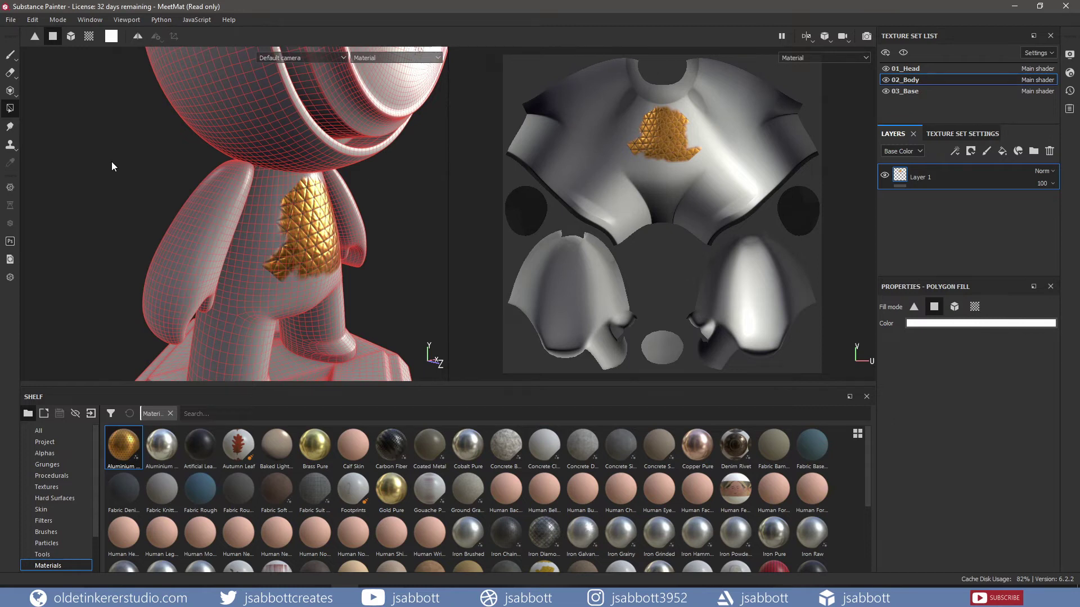
{"action": "left_click", "coordinate": [914, 309]}
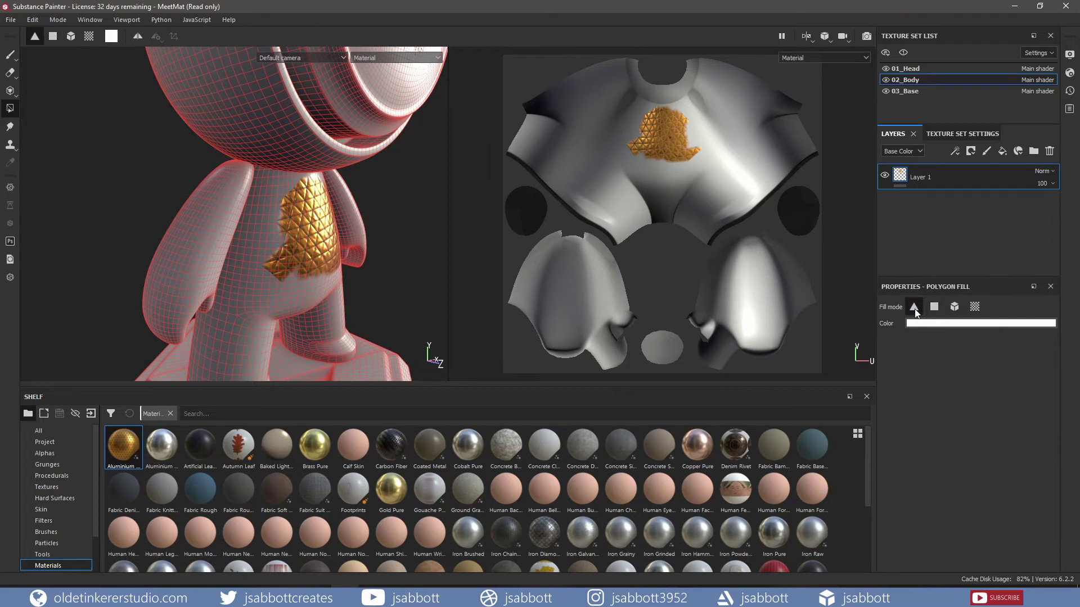
{"action": "left_click", "coordinate": [934, 324]}
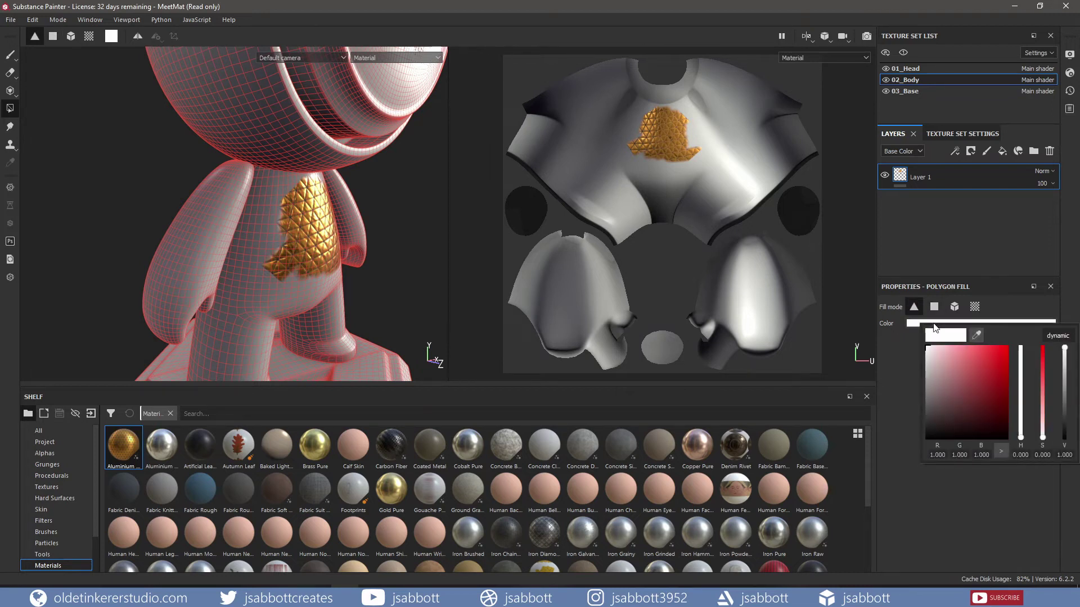
{"action": "left_click", "coordinate": [963, 387]}
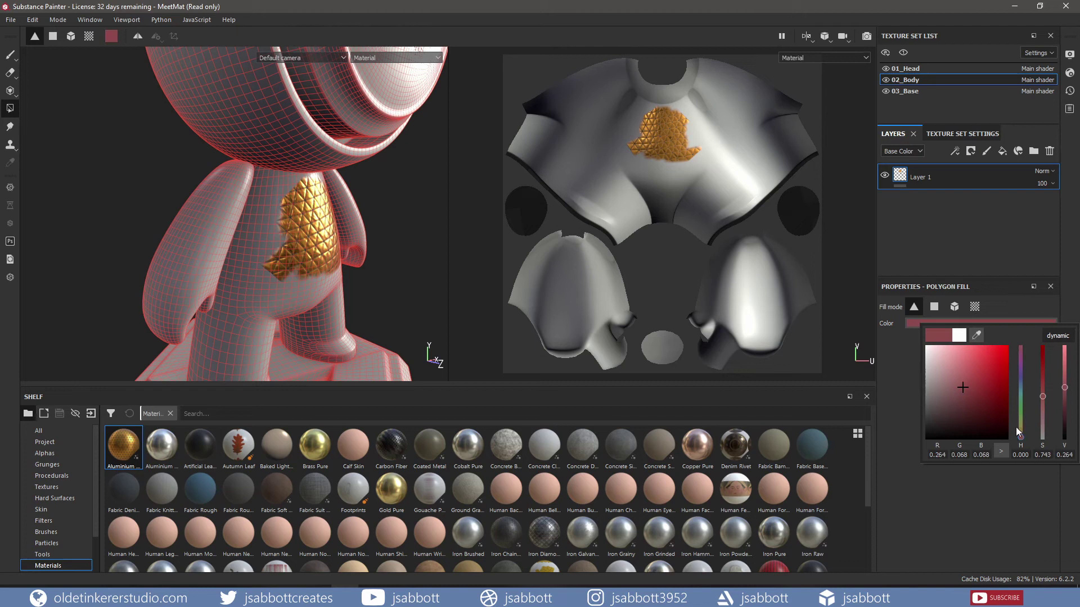
{"action": "left_click_drag", "start_coordinate": [1022, 440], "coordinate": [1022, 391]}
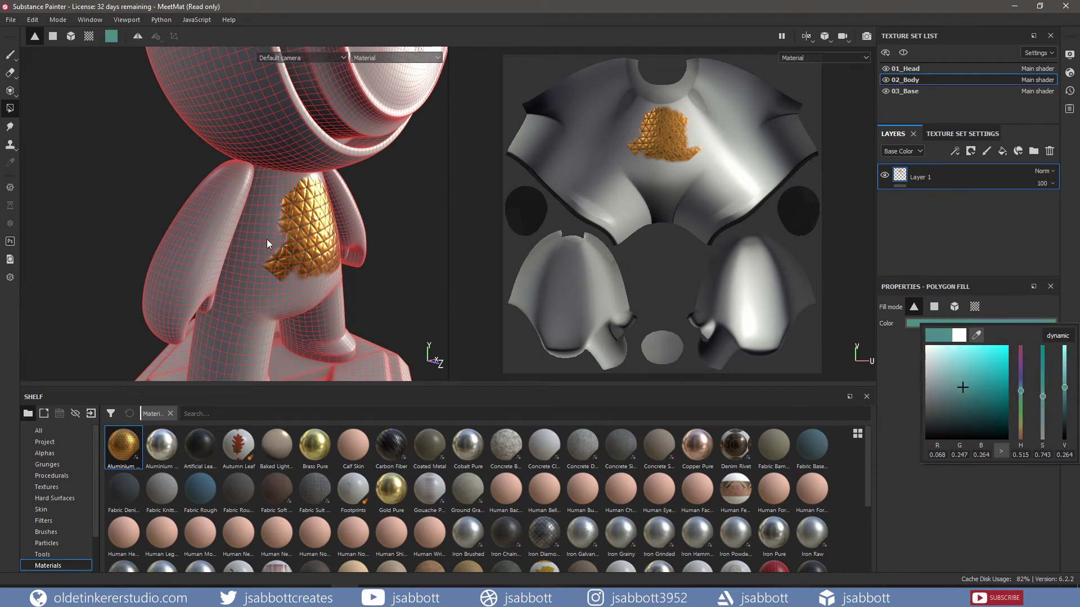
{"action": "scroll", "coordinate": [185, 239], "scroll_direction": "up", "scroll_amount": 5}
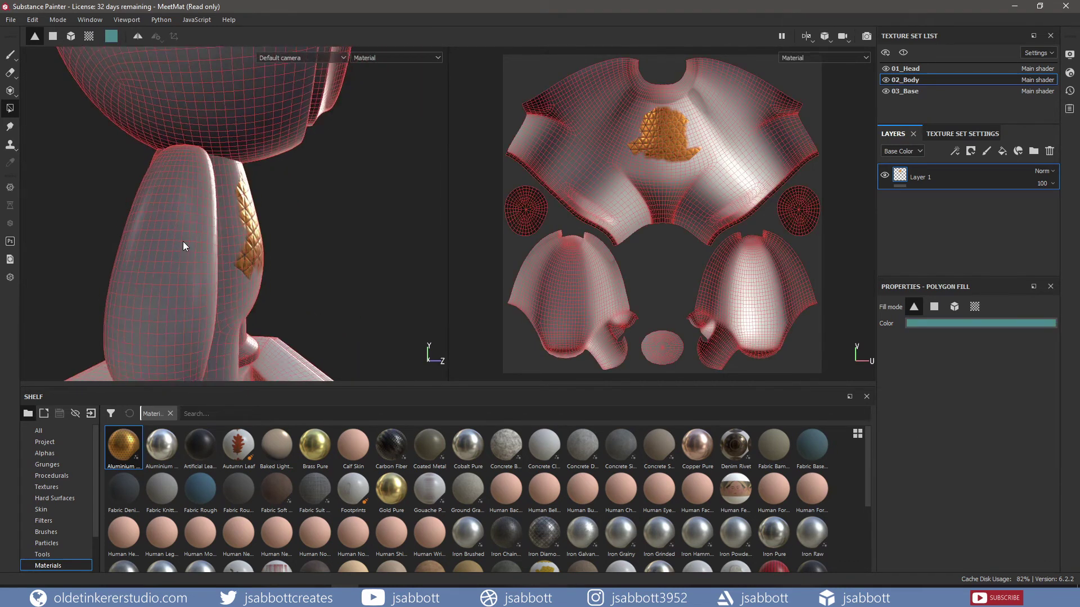
{"action": "scroll", "coordinate": [183, 243], "scroll_direction": "up", "scroll_amount": 5}
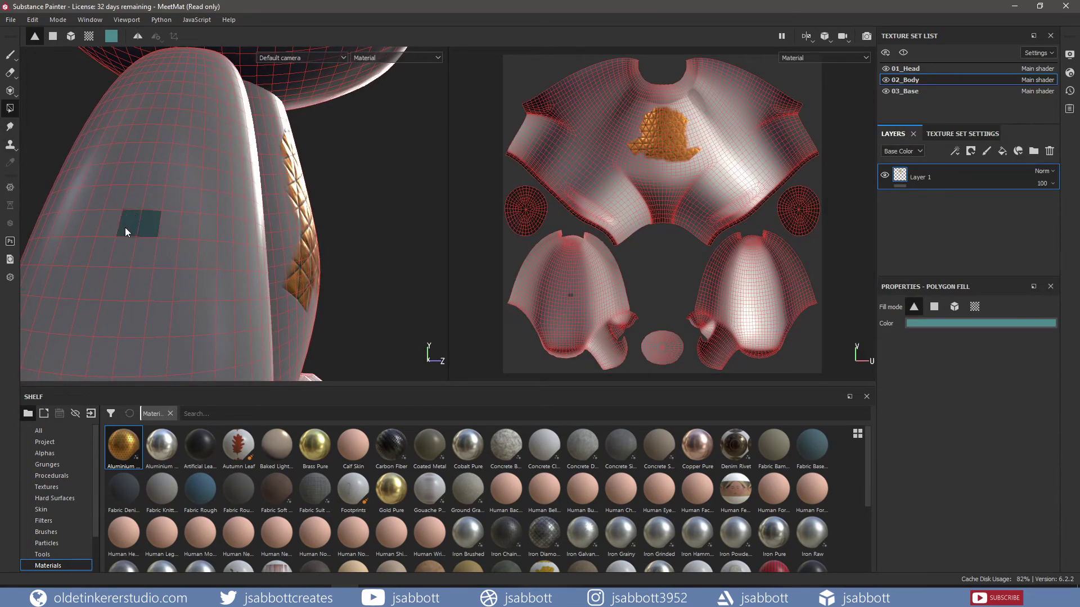
Try quad and mesh fill modes, filling the arm teal, then UV chunk fill it purple
{"action": "left_click", "coordinate": [934, 308]}
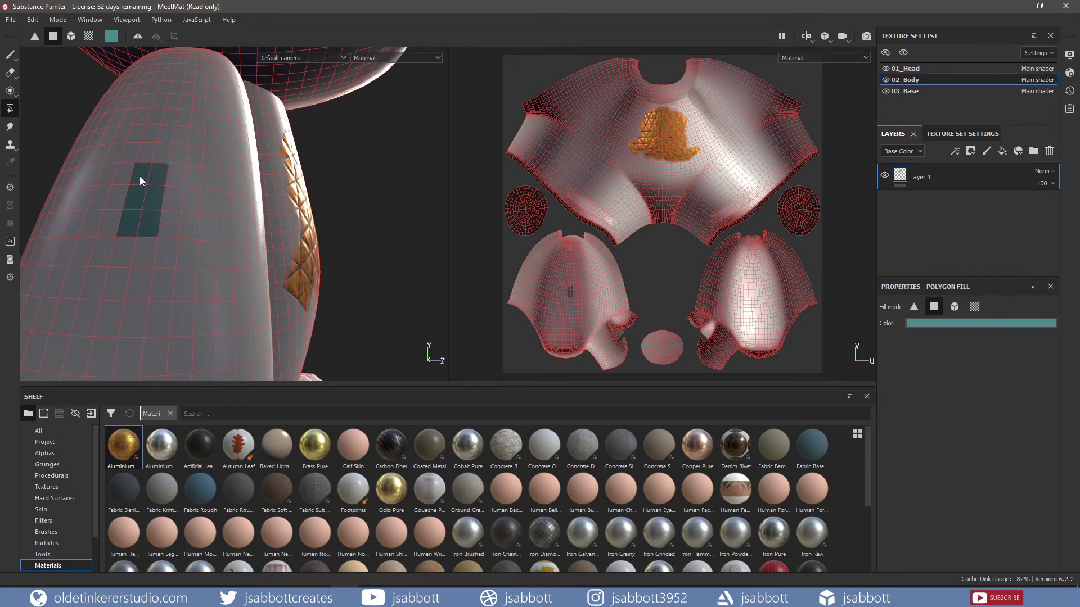
{"action": "left_click", "coordinate": [955, 308]}
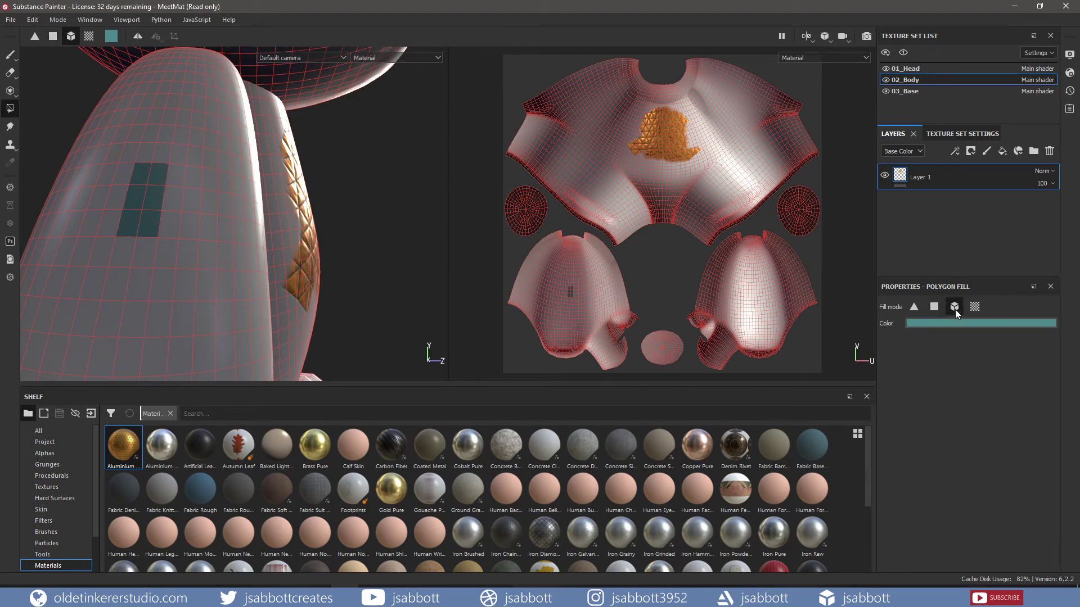
{"action": "left_click", "coordinate": [168, 228]}
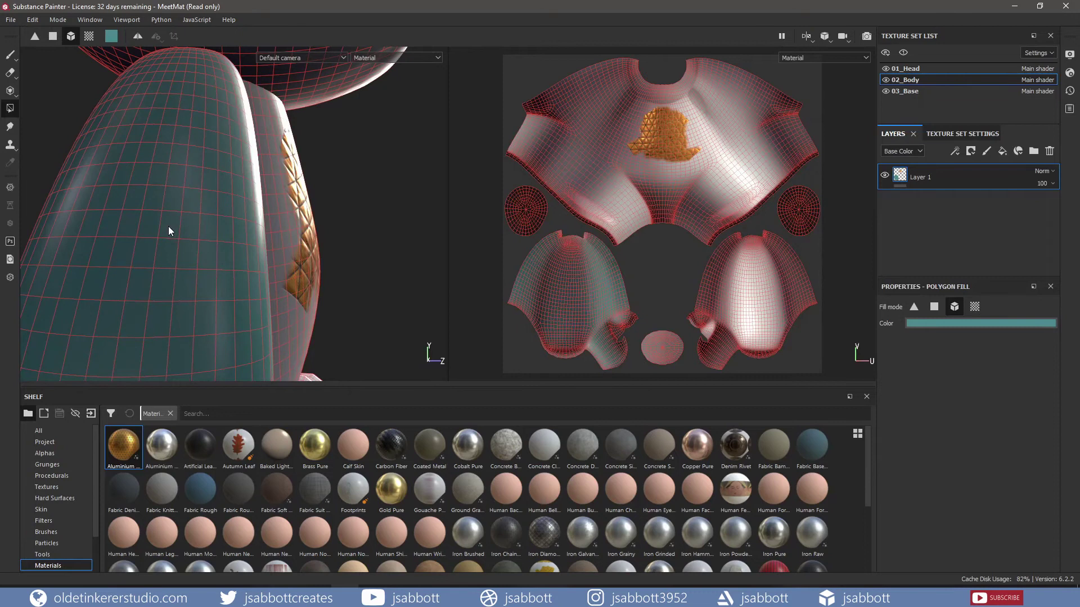
{"action": "left_click", "coordinate": [974, 309]}
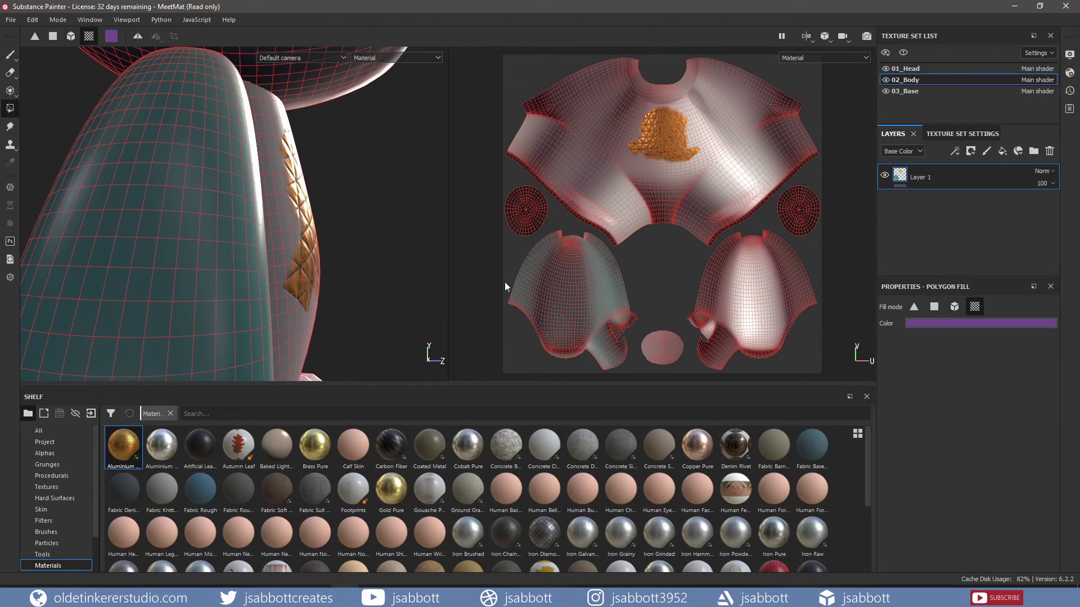
{"action": "left_click", "coordinate": [186, 243]}
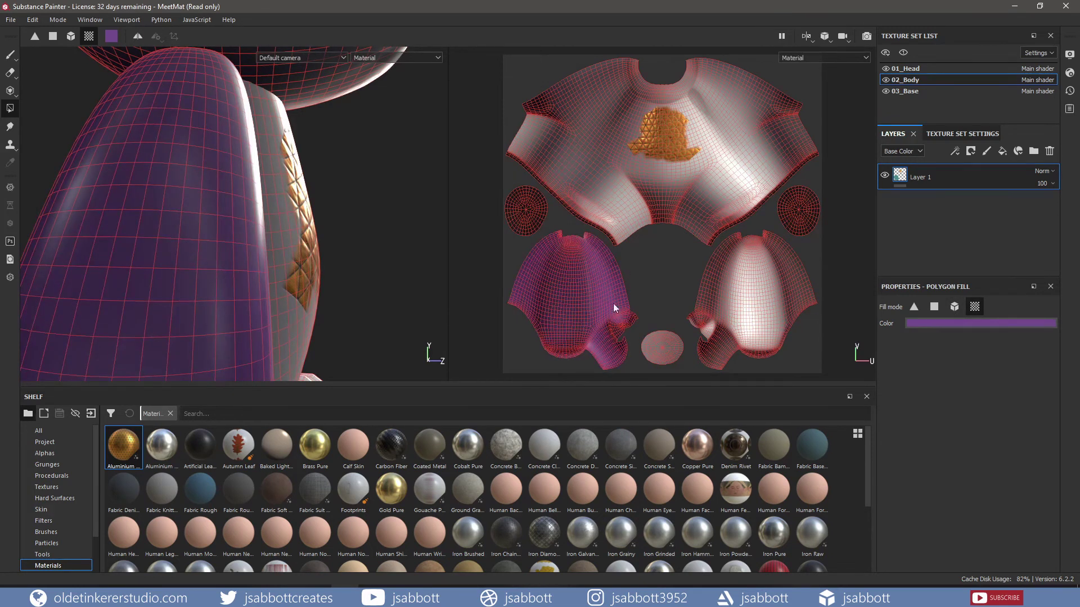
Reframe the view on the body and add a black mask to Layer 1
{"action": "key", "text": "f"}
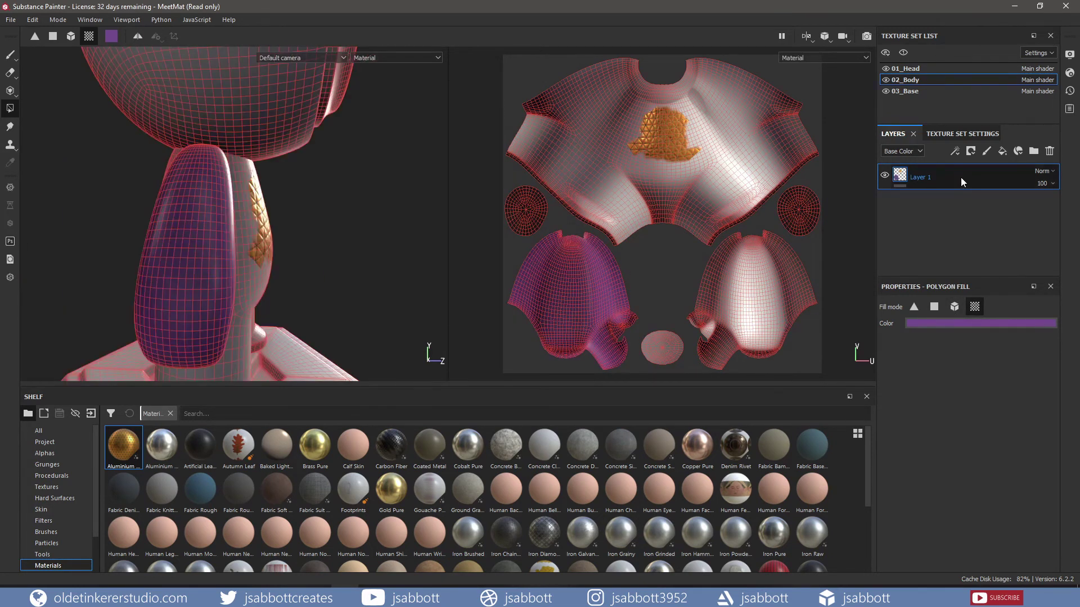
{"action": "right_click", "coordinate": [960, 177]}
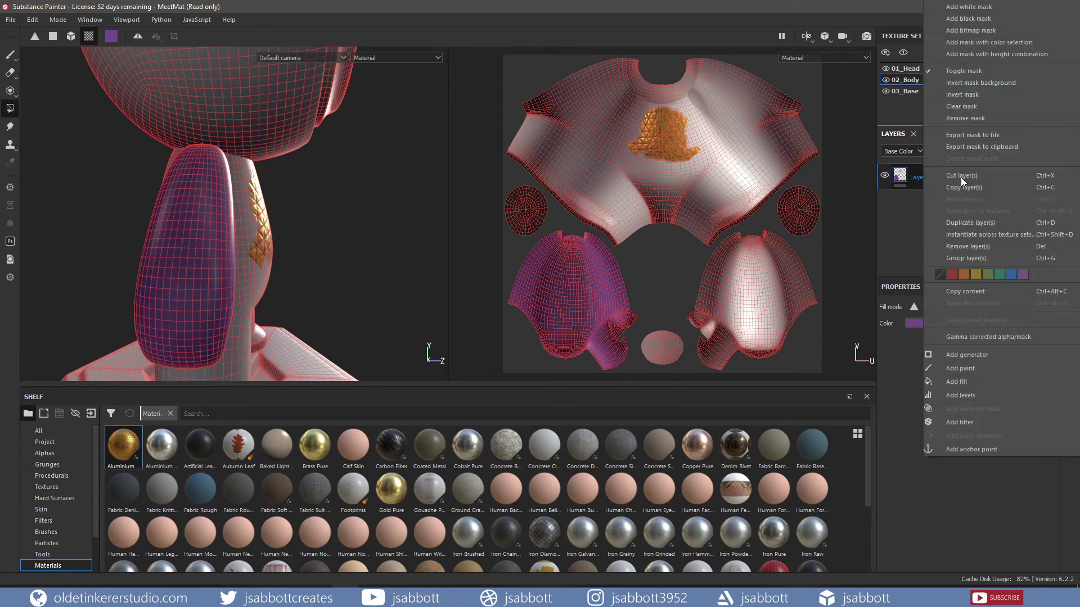
{"action": "left_click", "coordinate": [976, 19]}
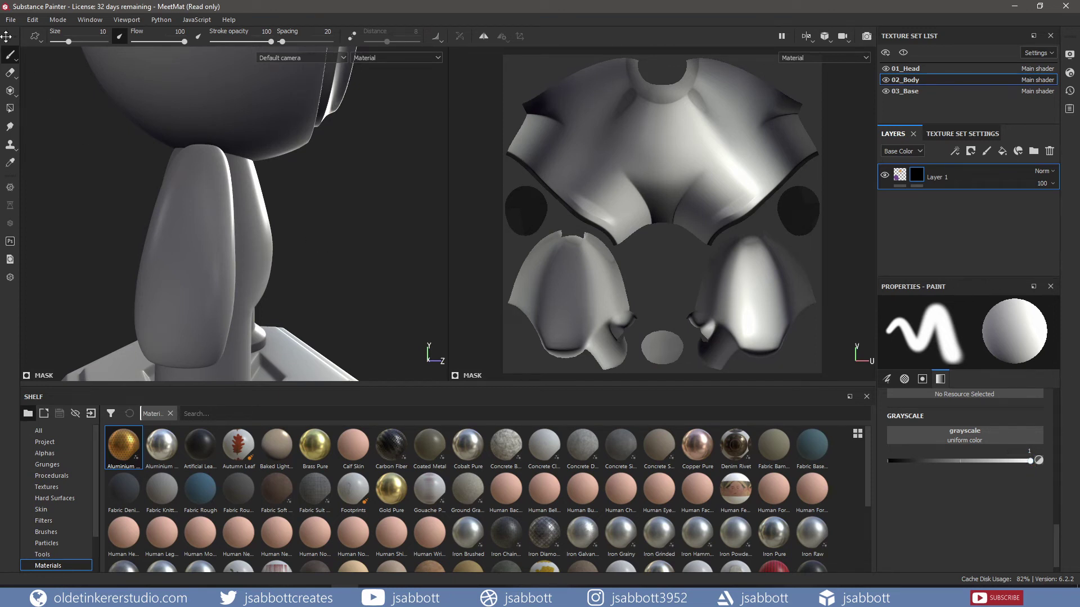
Set the brush grayscale to pure black and mask out the lower part of the purple blob
{"action": "mouse_move", "coordinate": [205, 193]}
{"action": "left_mouse_down"}
{"action": "mouse_move", "coordinate": [186, 227]}
{"action": "mouse_move", "coordinate": [202, 212]}
{"action": "left_mouse_up"}
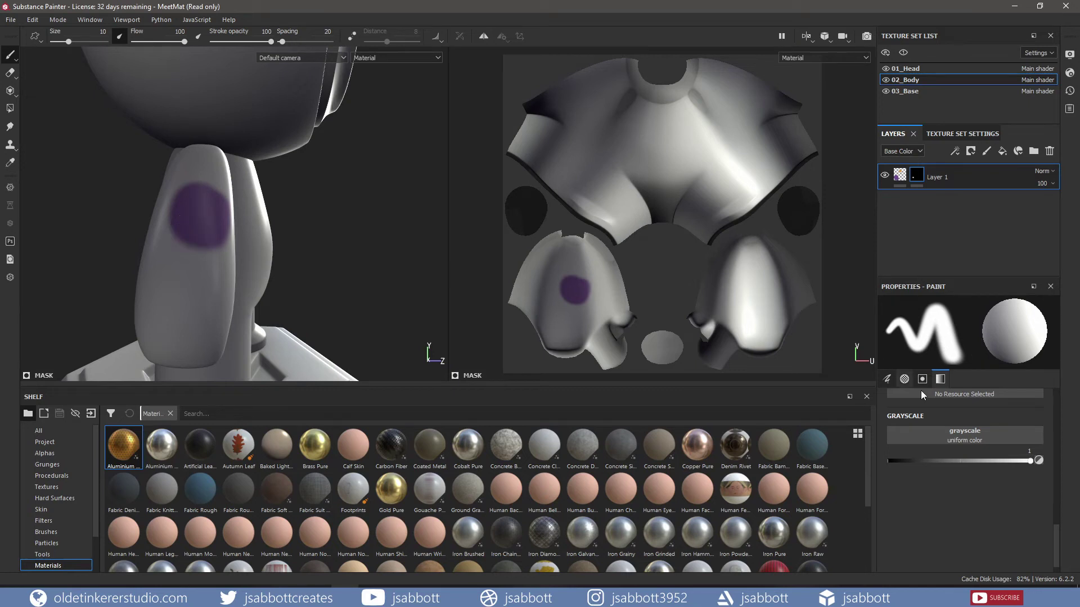
{"action": "left_click_drag", "start_coordinate": [1031, 461], "coordinate": [890, 462]}
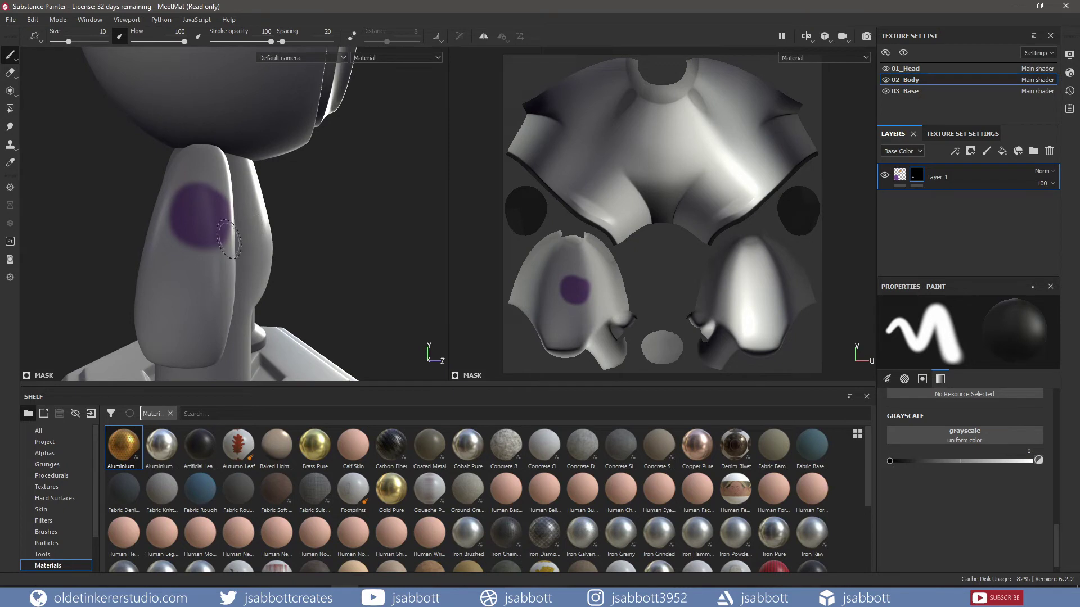
{"action": "mouse_move", "coordinate": [224, 234]}
{"action": "left_mouse_down"}
{"action": "mouse_move", "coordinate": [172, 247]}
{"action": "mouse_move", "coordinate": [188, 245]}
{"action": "mouse_move", "coordinate": [166, 218]}
{"action": "left_mouse_up"}
{"action": "left_click_drag", "start_coordinate": [213, 265], "coordinate": [238, 220], "text": "alt"}
{"action": "key", "text": "5"}
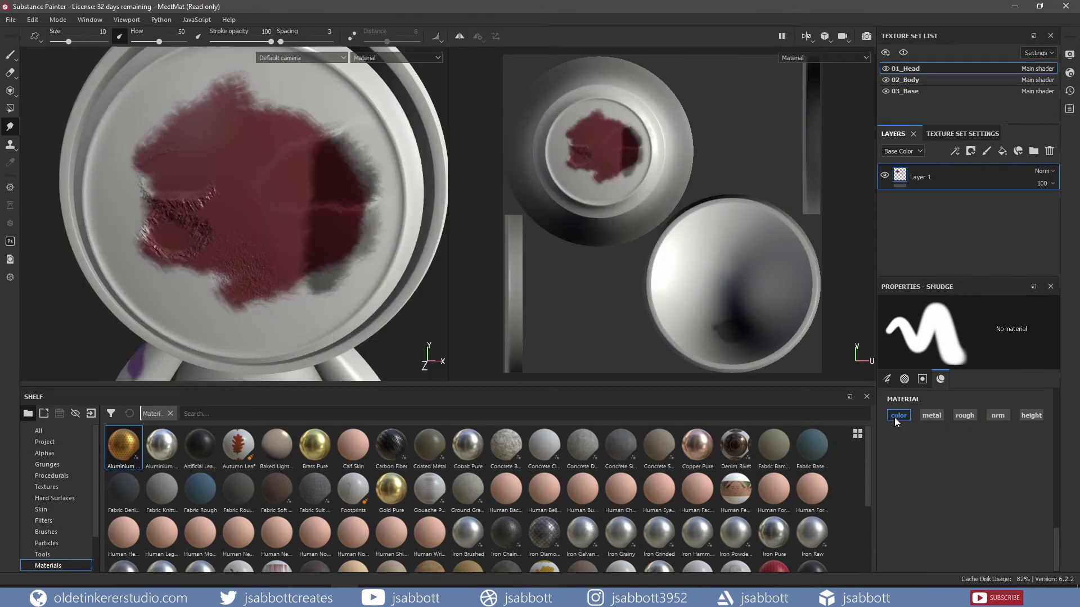
Enable the color channel for smudging and smear the red patch's upper-left edge down into the ridges
{"action": "left_click", "coordinate": [899, 417]}
{"action": "mouse_move", "coordinate": [237, 97]}
{"action": "left_mouse_down"}
{"action": "mouse_move", "coordinate": [222, 79]}
{"action": "mouse_move", "coordinate": [207, 112]}
{"action": "mouse_move", "coordinate": [174, 97]}
{"action": "mouse_move", "coordinate": [173, 131]}
{"action": "mouse_move", "coordinate": [136, 134]}
{"action": "left_mouse_up"}
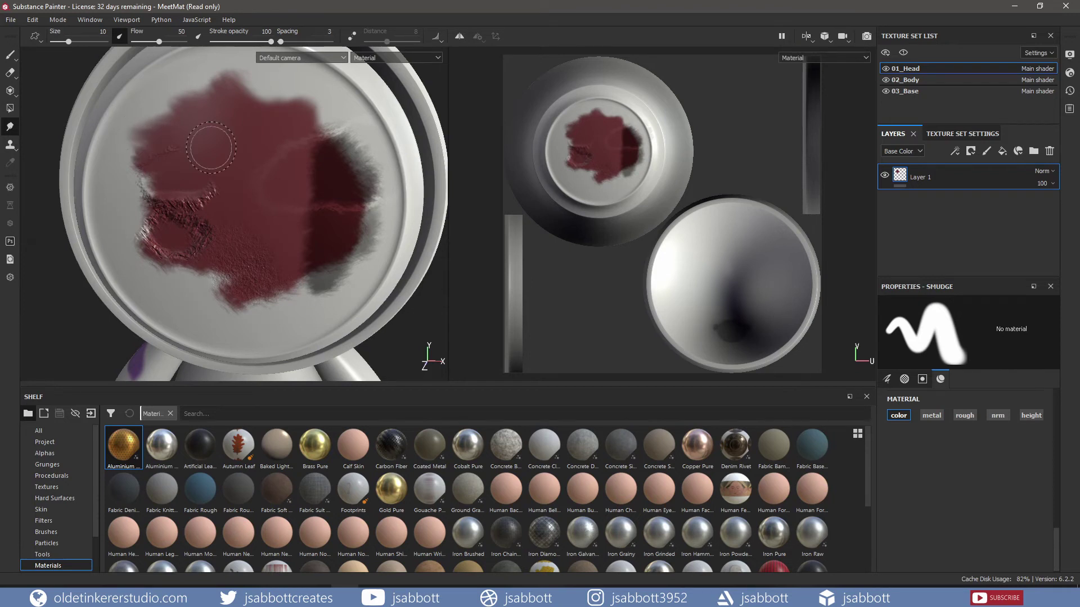
{"action": "mouse_move", "coordinate": [180, 199]}
{"action": "left_mouse_down"}
{"action": "mouse_move", "coordinate": [207, 231]}
{"action": "mouse_move", "coordinate": [197, 201]}
{"action": "mouse_move", "coordinate": [207, 237]}
{"action": "mouse_move", "coordinate": [194, 212]}
{"action": "mouse_move", "coordinate": [198, 237]}
{"action": "mouse_move", "coordinate": [214, 216]}
{"action": "left_mouse_up"}
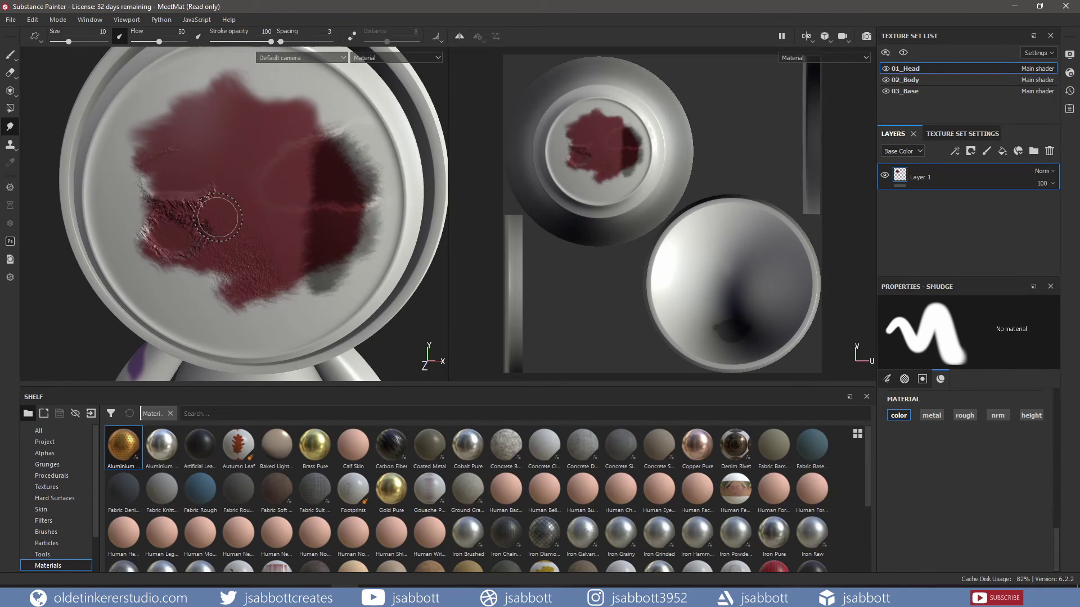
With the Clone tool, clone red paint over the patch top, then add height and clone relief onto the eye
{"action": "left_click", "coordinate": [11, 146]}
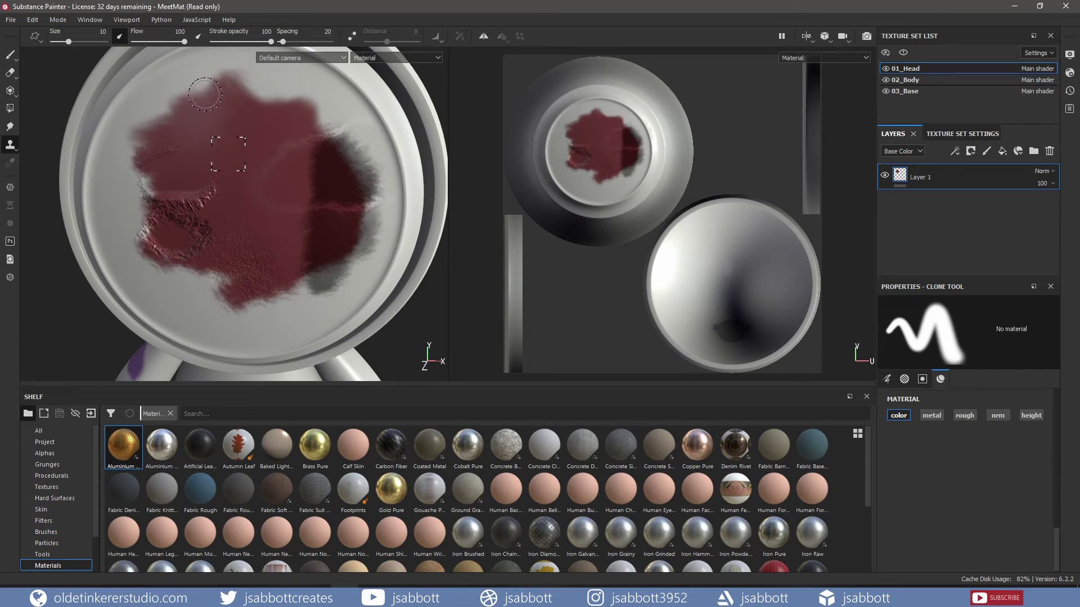
{"action": "mouse_move", "coordinate": [204, 95]}
{"action": "left_mouse_down"}
{"action": "mouse_move", "coordinate": [162, 128]}
{"action": "mouse_move", "coordinate": [191, 96]}
{"action": "mouse_move", "coordinate": [238, 89]}
{"action": "mouse_move", "coordinate": [300, 132]}
{"action": "mouse_move", "coordinate": [277, 86]}
{"action": "mouse_move", "coordinate": [228, 79]}
{"action": "mouse_move", "coordinate": [175, 118]}
{"action": "mouse_move", "coordinate": [191, 89]}
{"action": "mouse_move", "coordinate": [241, 80]}
{"action": "mouse_move", "coordinate": [292, 98]}
{"action": "mouse_move", "coordinate": [318, 145]}
{"action": "left_mouse_up"}
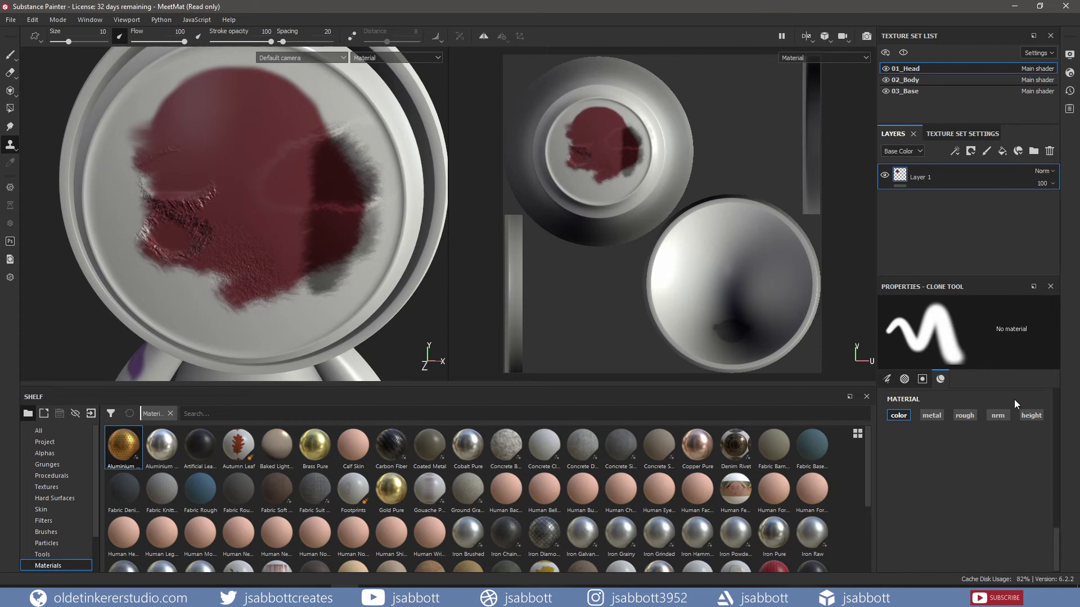
{"action": "left_click", "coordinate": [1031, 416]}
{"action": "mouse_move", "coordinate": [166, 186]}
{"action": "left_mouse_down"}
{"action": "mouse_move", "coordinate": [161, 144]}
{"action": "mouse_move", "coordinate": [178, 153]}
{"action": "mouse_move", "coordinate": [174, 129]}
{"action": "mouse_move", "coordinate": [181, 173]}
{"action": "left_mouse_up"}
Switch from the Clone tool back to the Paint brush with the 1 shortcut
{"action": "key", "text": "1"}
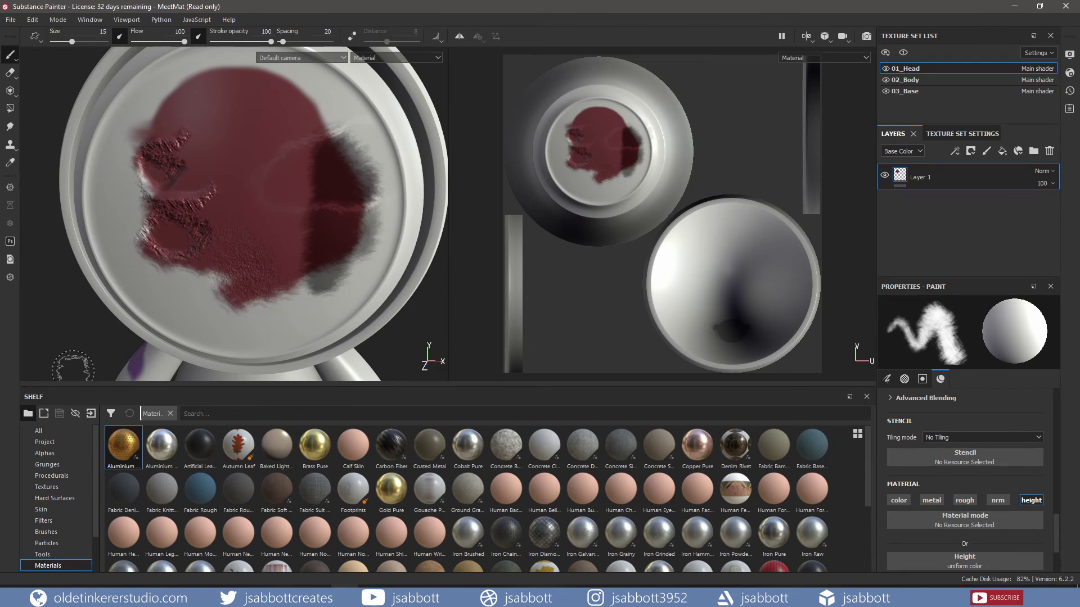
Toggle the shelf category list, open and close a Materials sub-shelf, then save the search as 'Materials - metal'
{"action": "left_click", "coordinate": [29, 414]}
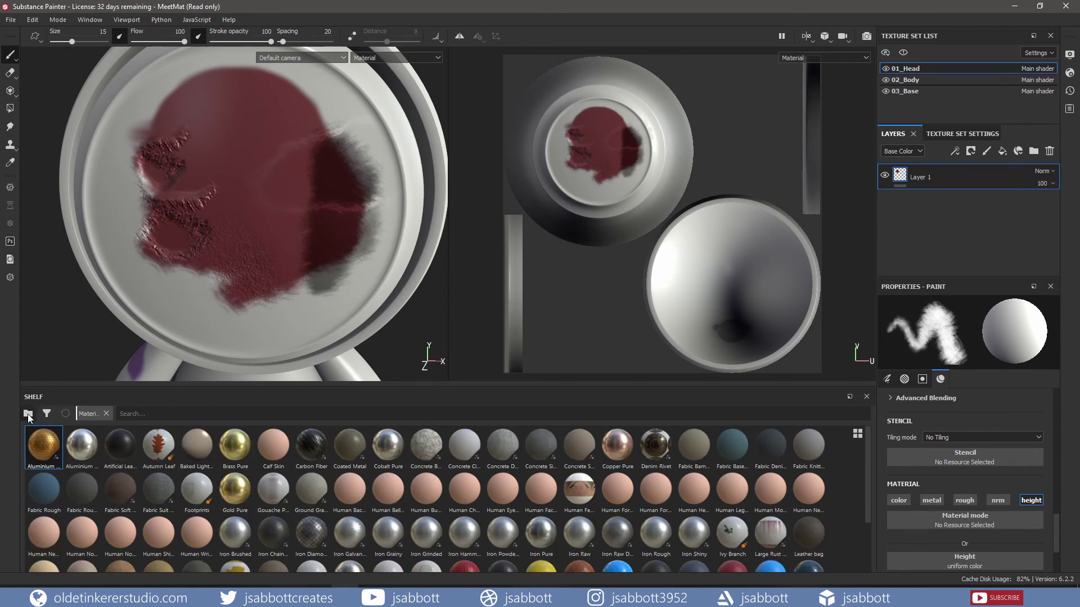
{"action": "left_click", "coordinate": [28, 414]}
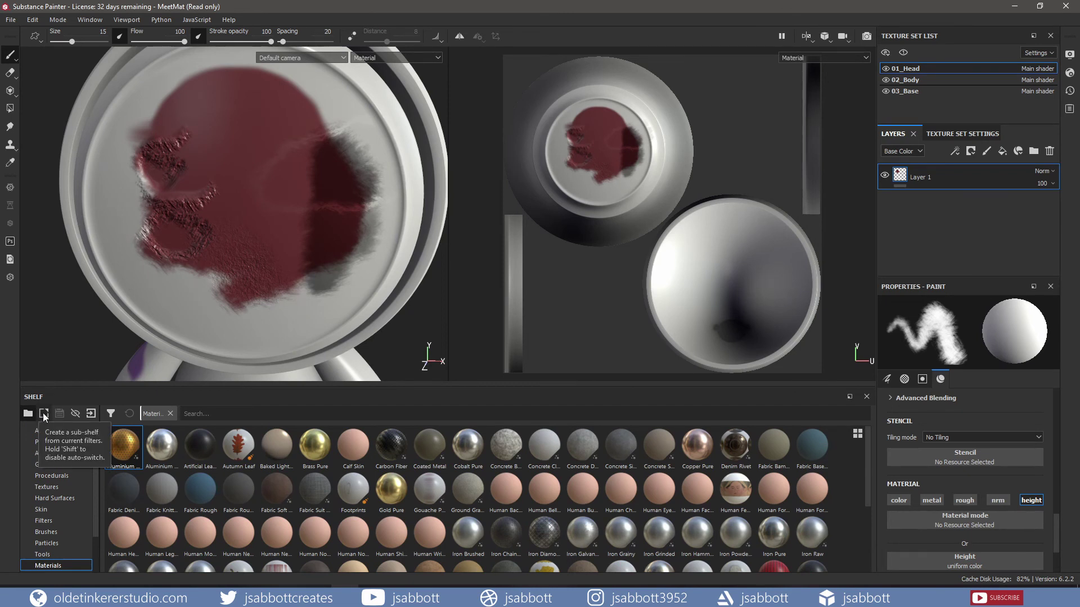
{"action": "left_click", "coordinate": [43, 414]}
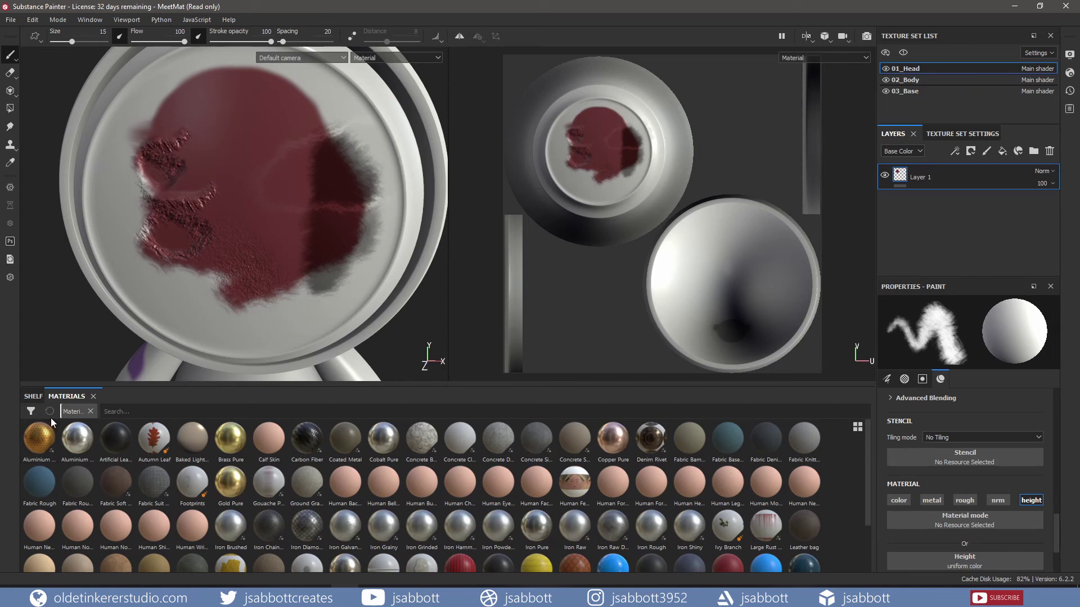
{"action": "left_click", "coordinate": [93, 396]}
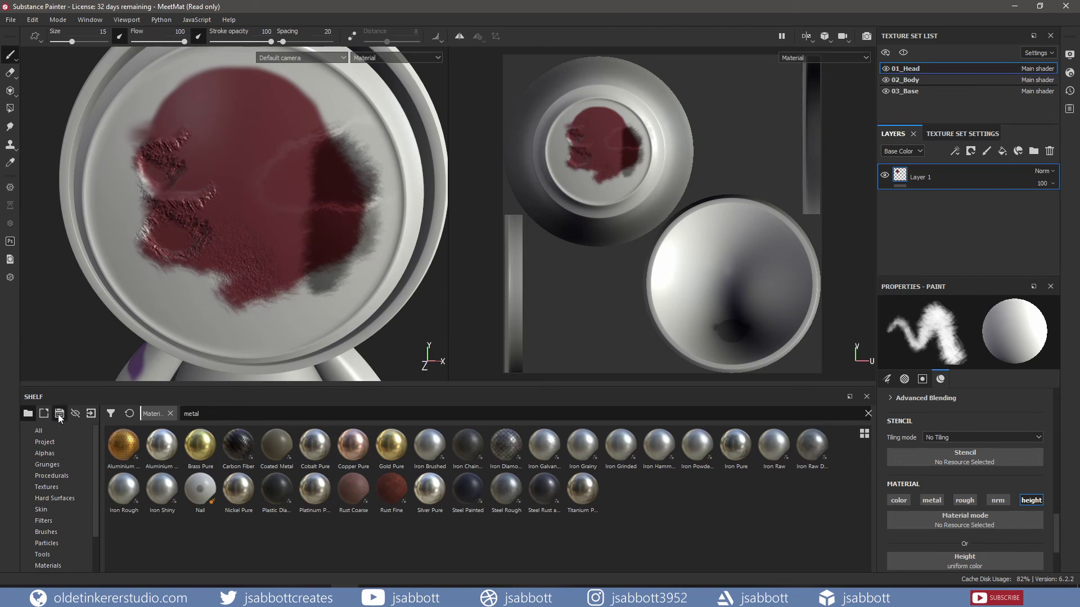
{"action": "left_click", "coordinate": [59, 414]}
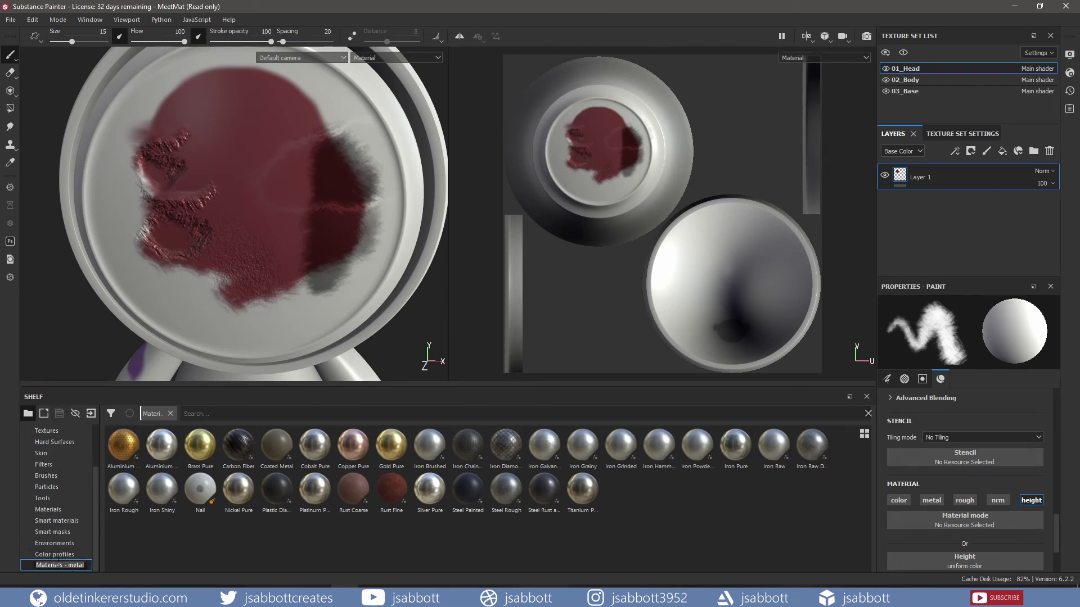
{"action": "key", "text": "Escape"}
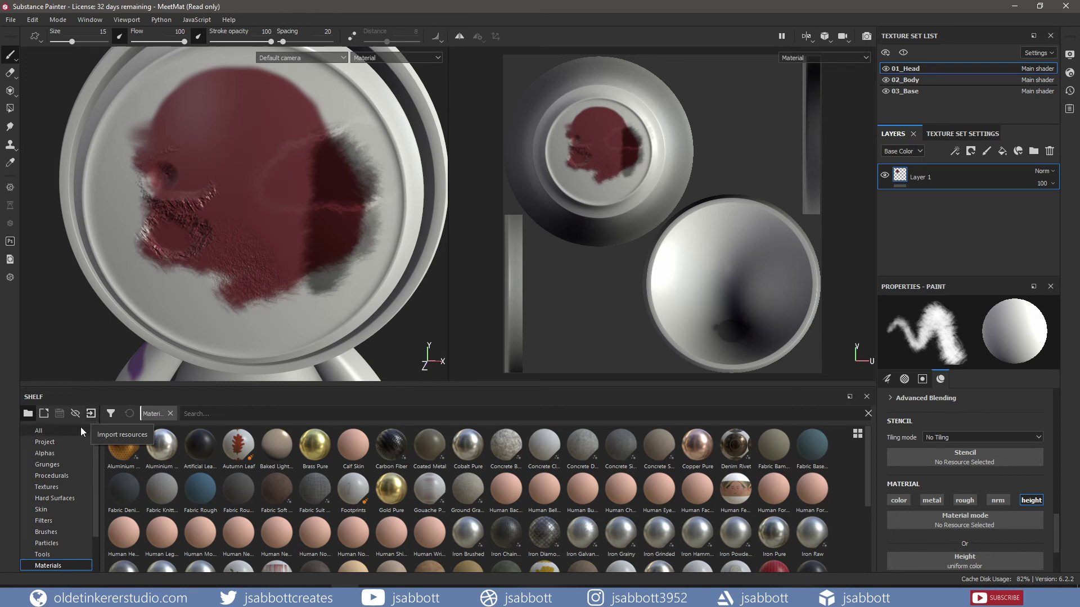
{"action": "left_click", "coordinate": [110, 414]}
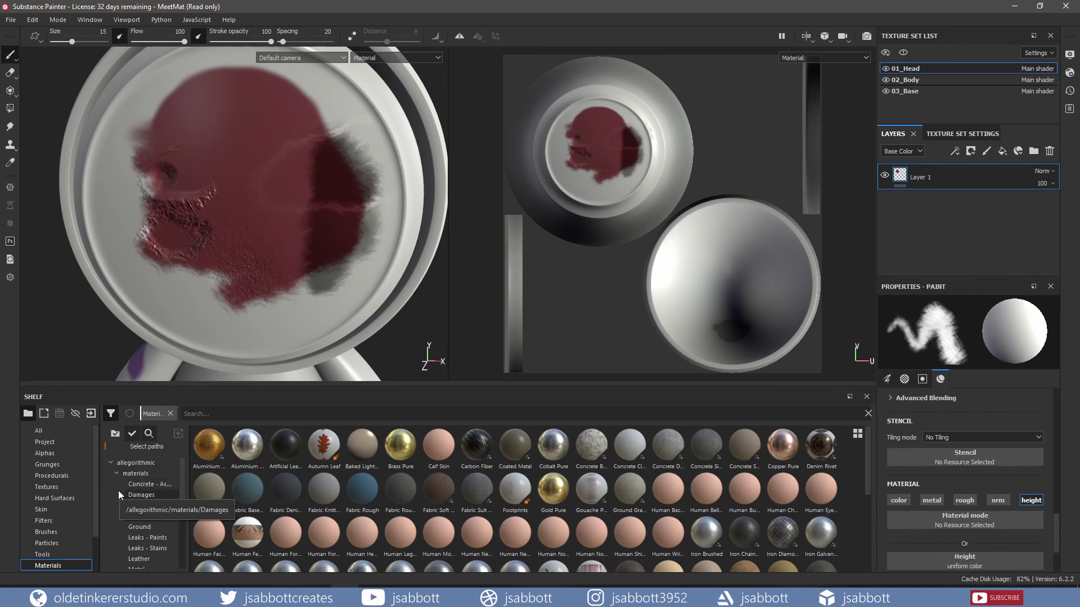
{"action": "left_click", "coordinate": [133, 434]}
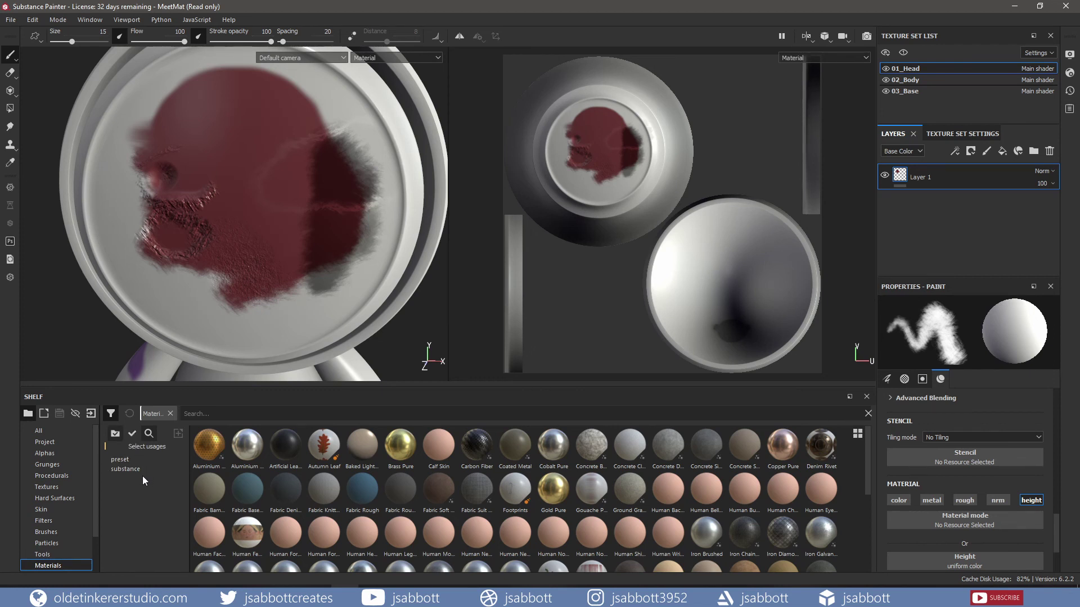
{"action": "left_click", "coordinate": [149, 434]}
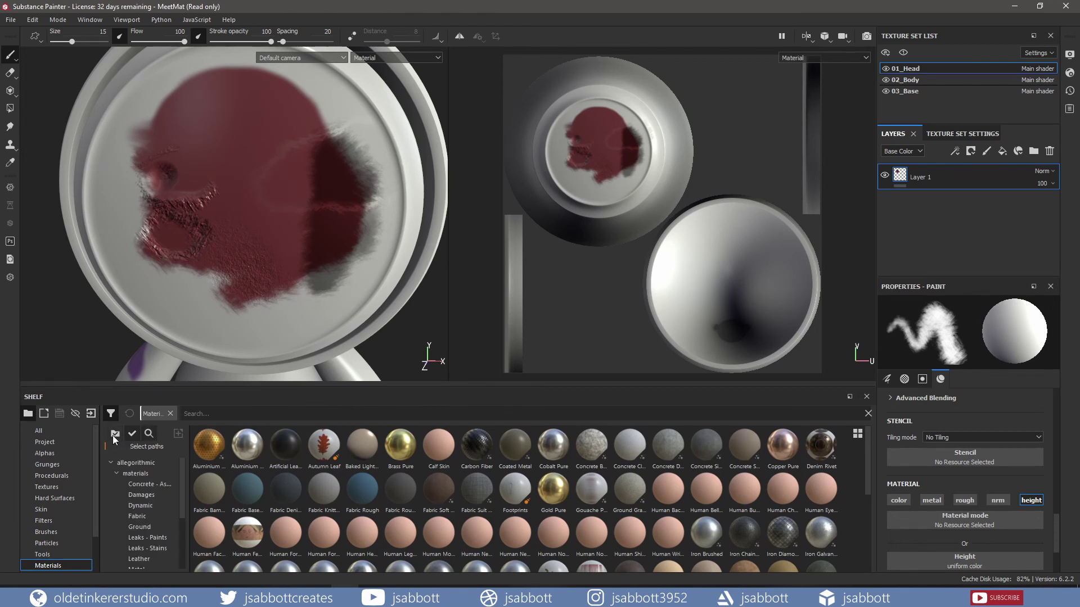
{"action": "left_click", "coordinate": [111, 413]}
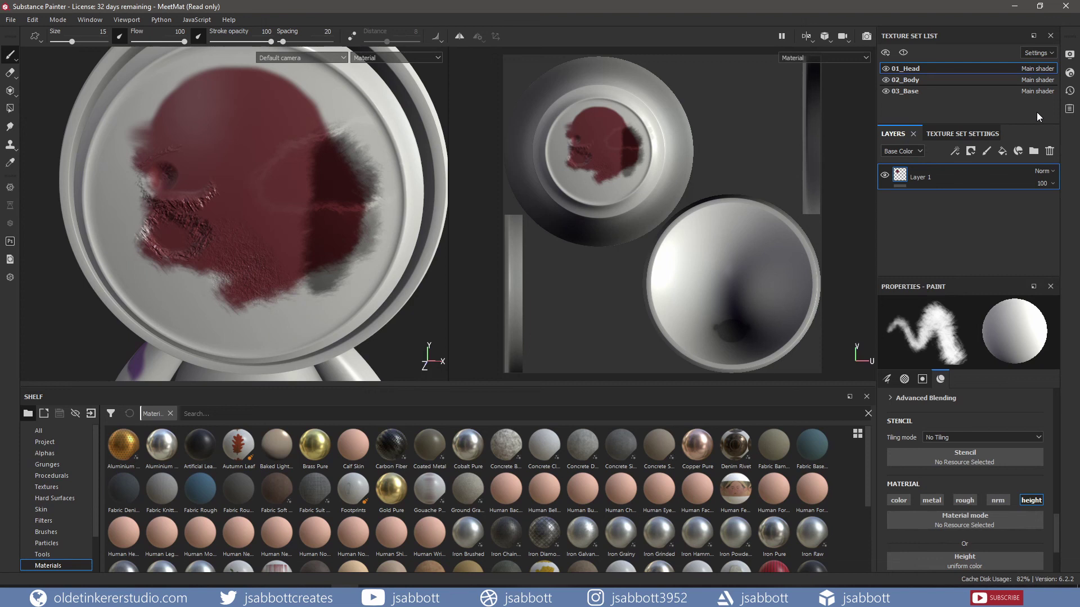
{"action": "left_click", "coordinate": [1070, 55]}
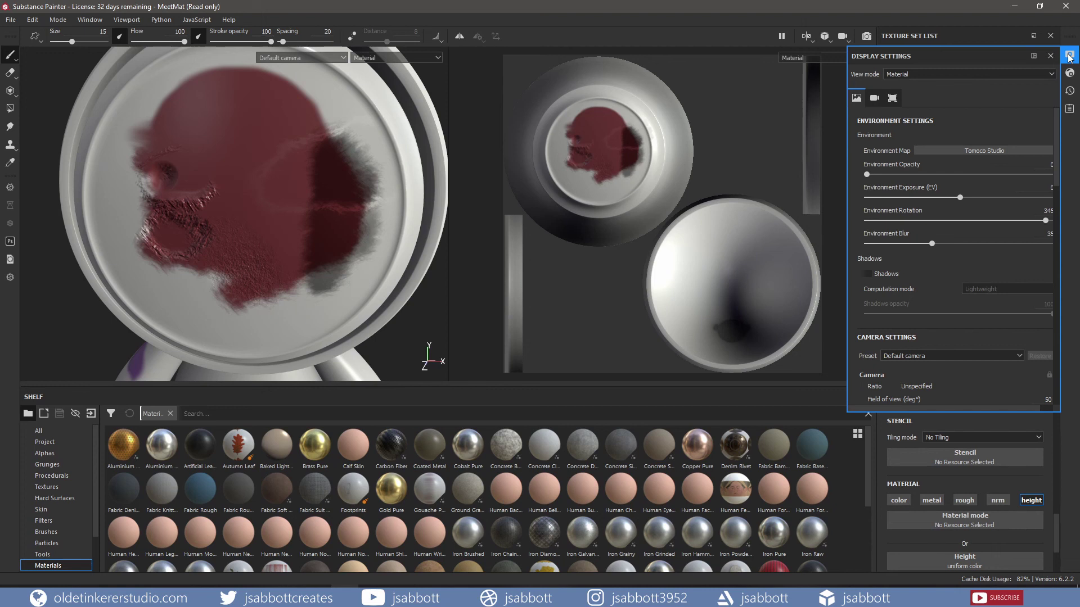
{"action": "left_click", "coordinate": [1070, 55]}
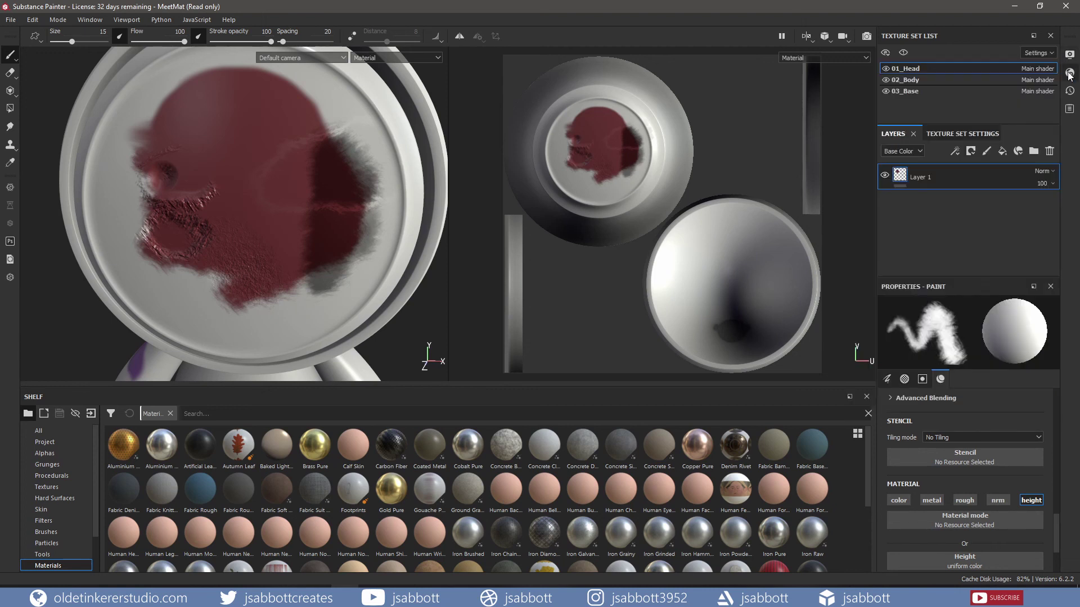
{"action": "left_click", "coordinate": [1070, 74]}
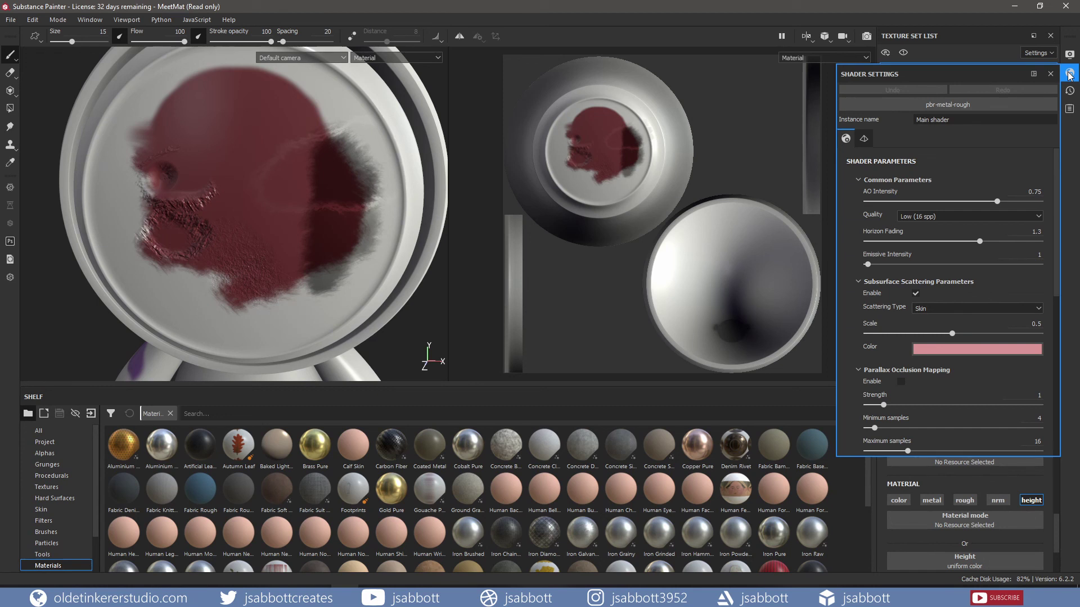
{"action": "left_click", "coordinate": [1070, 73]}
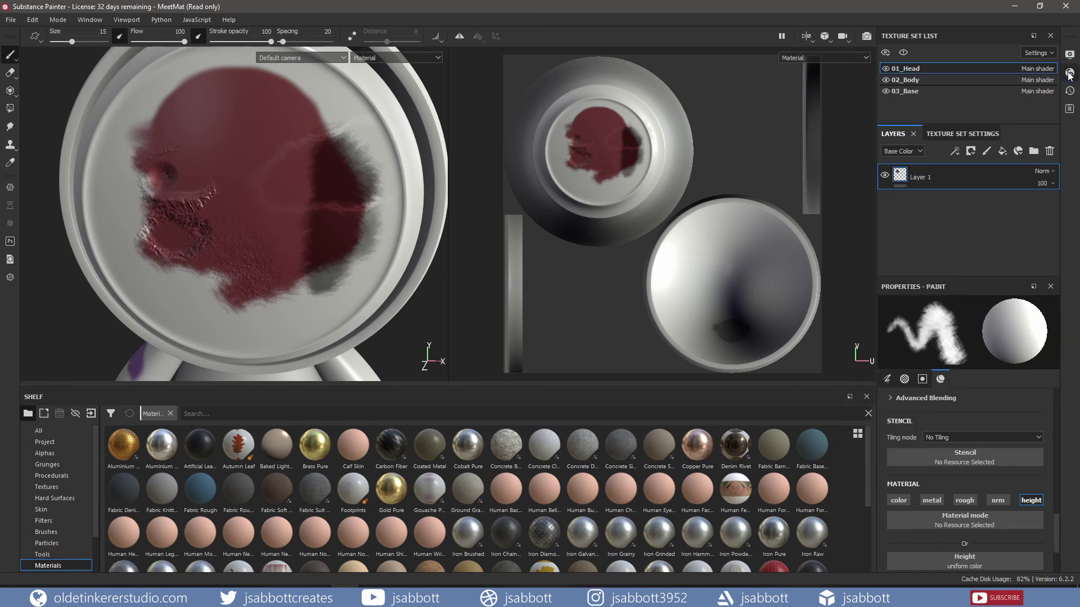
{"action": "left_click", "coordinate": [1069, 92]}
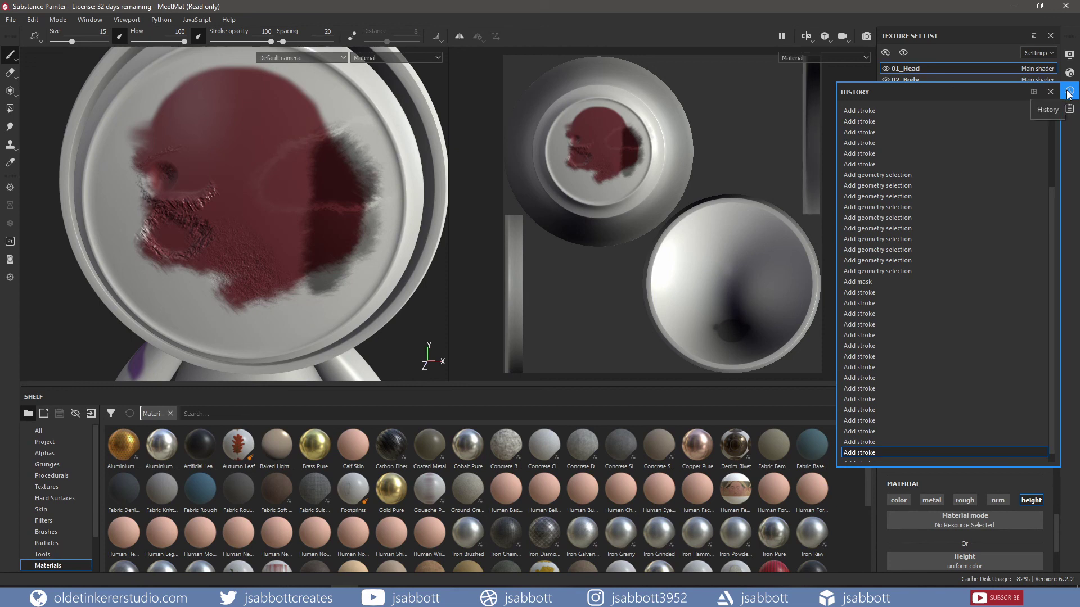
{"action": "left_click", "coordinate": [1069, 92]}
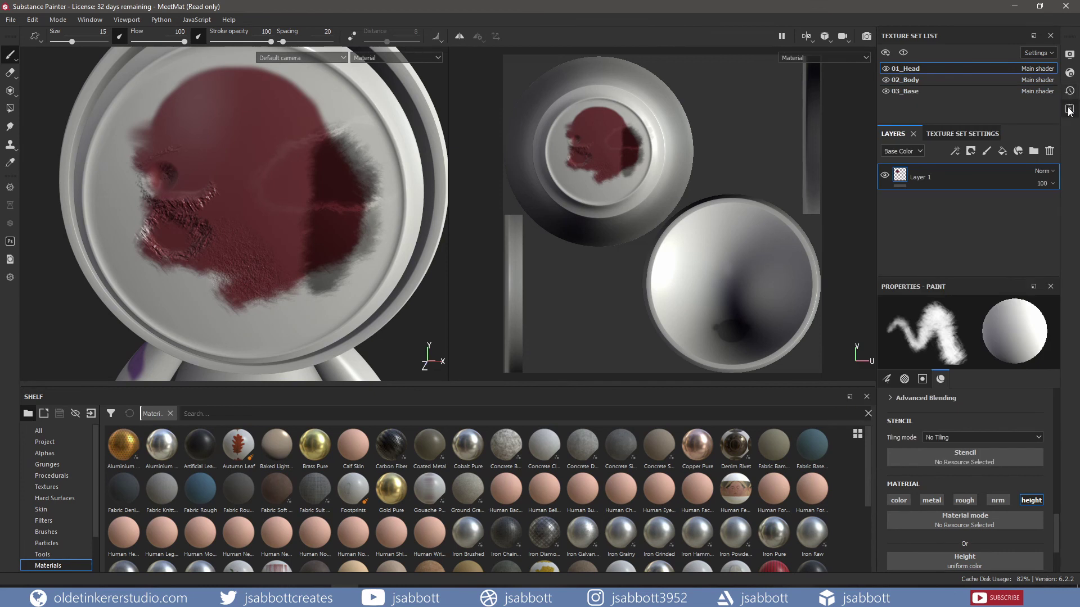
{"action": "left_click", "coordinate": [1069, 109]}
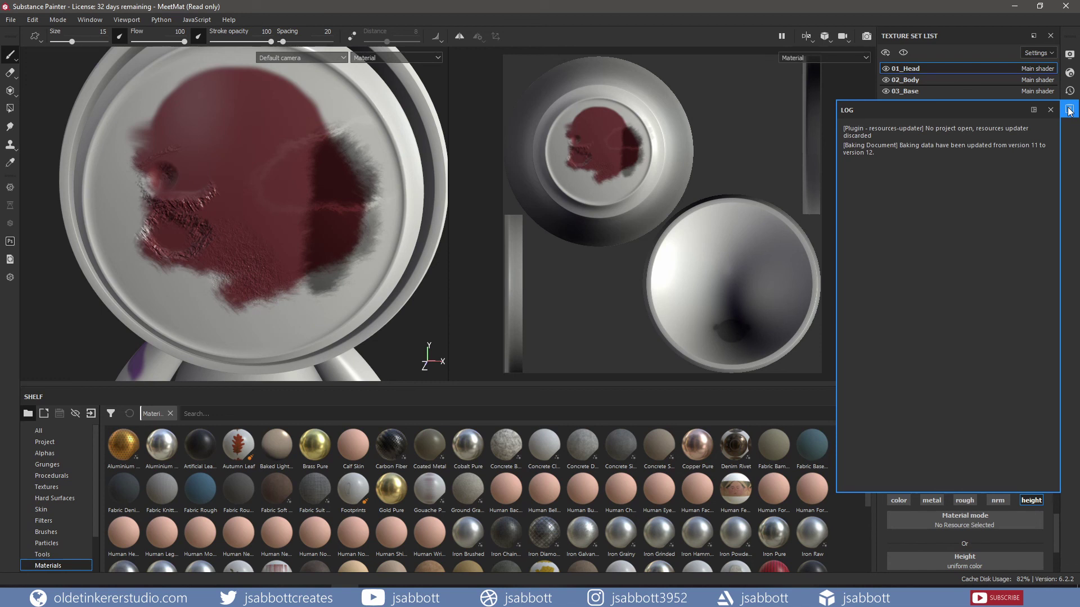
{"action": "left_click", "coordinate": [1070, 110]}
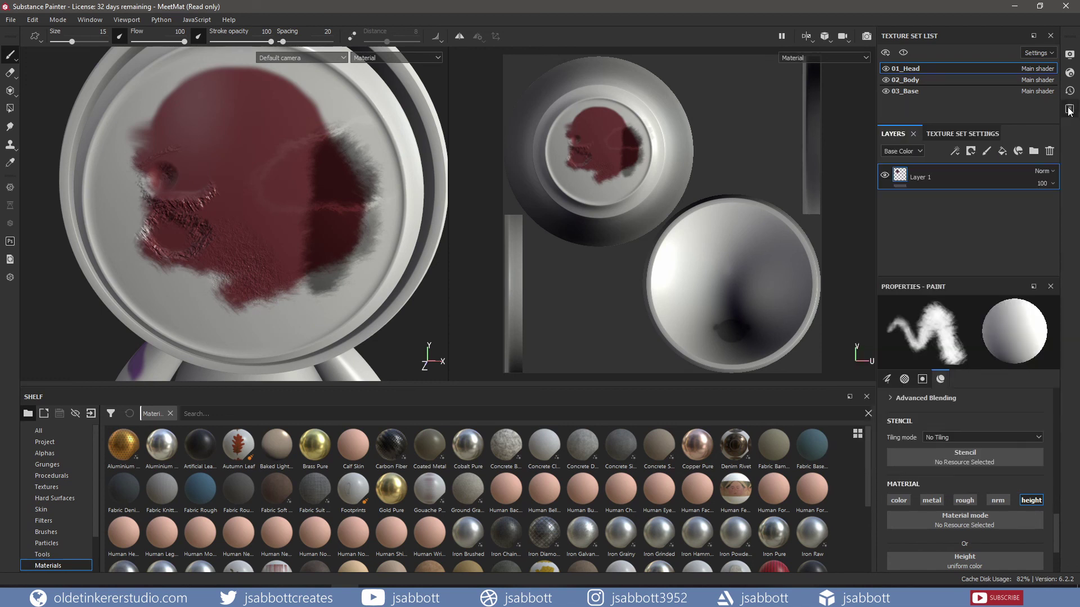